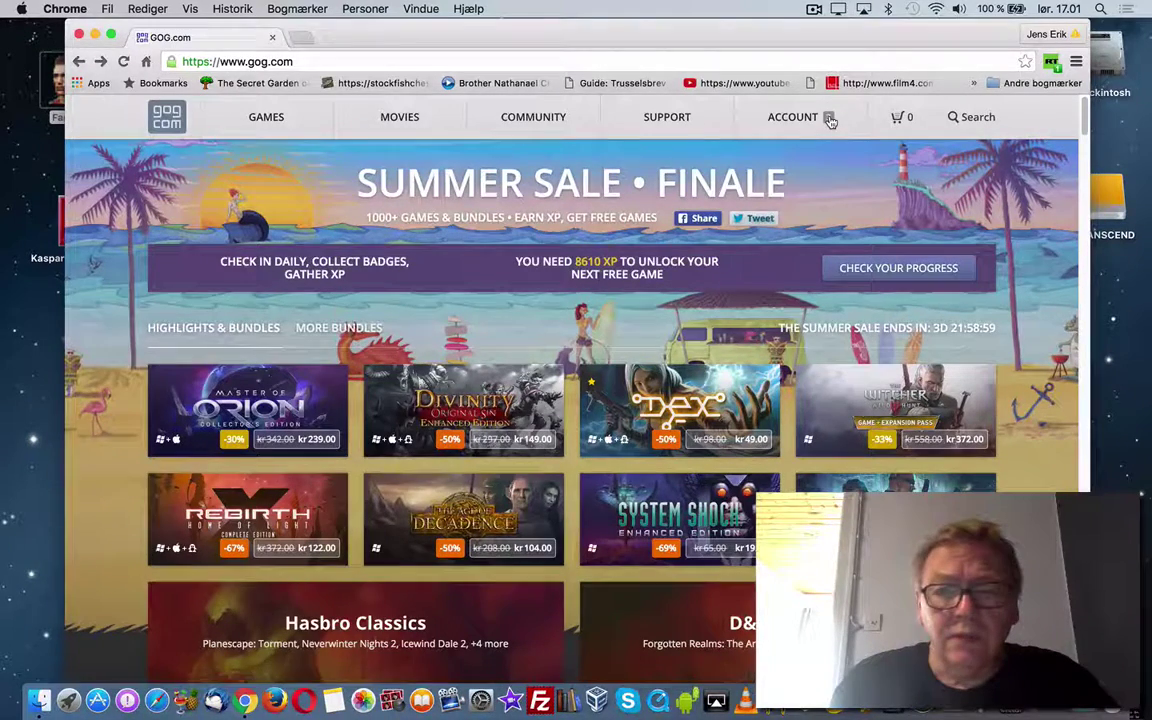
# - Expand Far Cry in the GOG.com library to show its three Windows installer parts and goodies
pyautogui.click(828, 118)
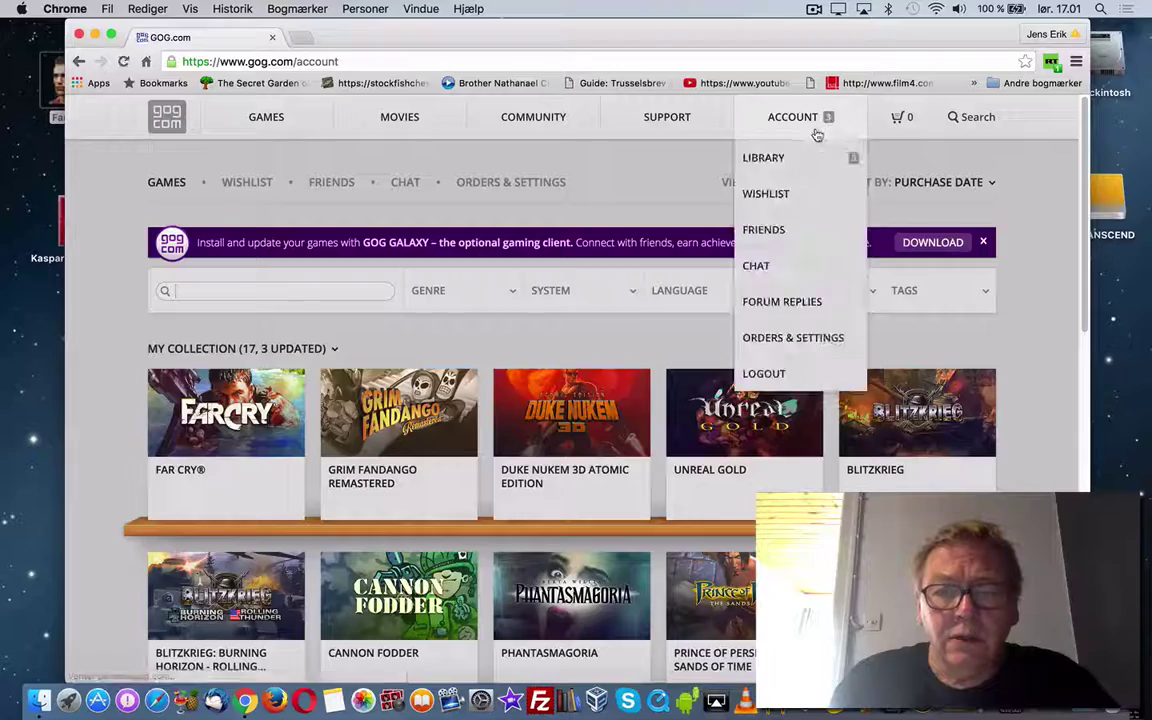
pyautogui.click(212, 376)
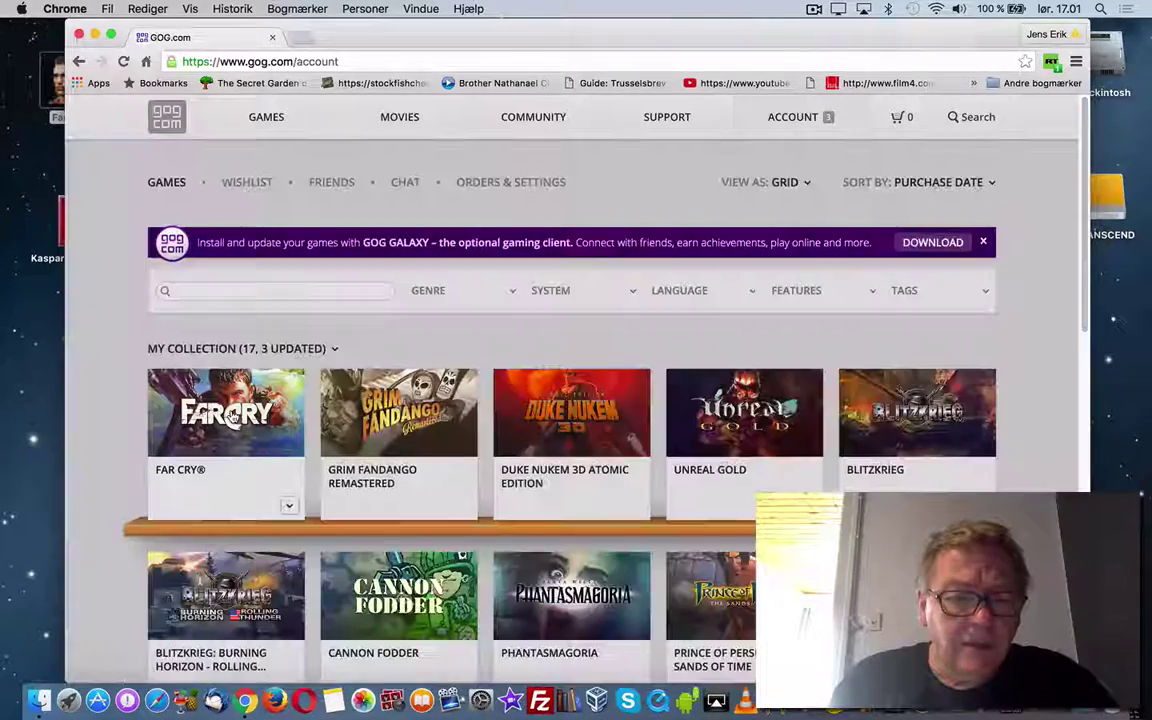
pyautogui.click(230, 417)
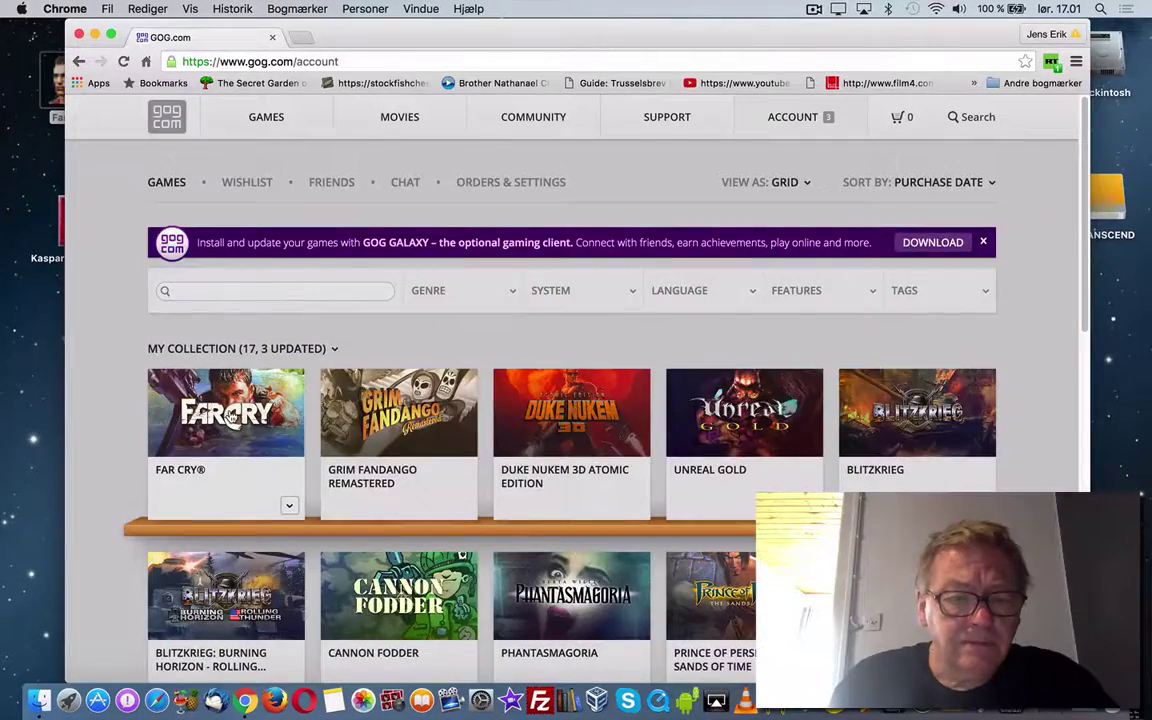
pyautogui.click(231, 418)
pyautogui.scroll(-3, 540, 320)
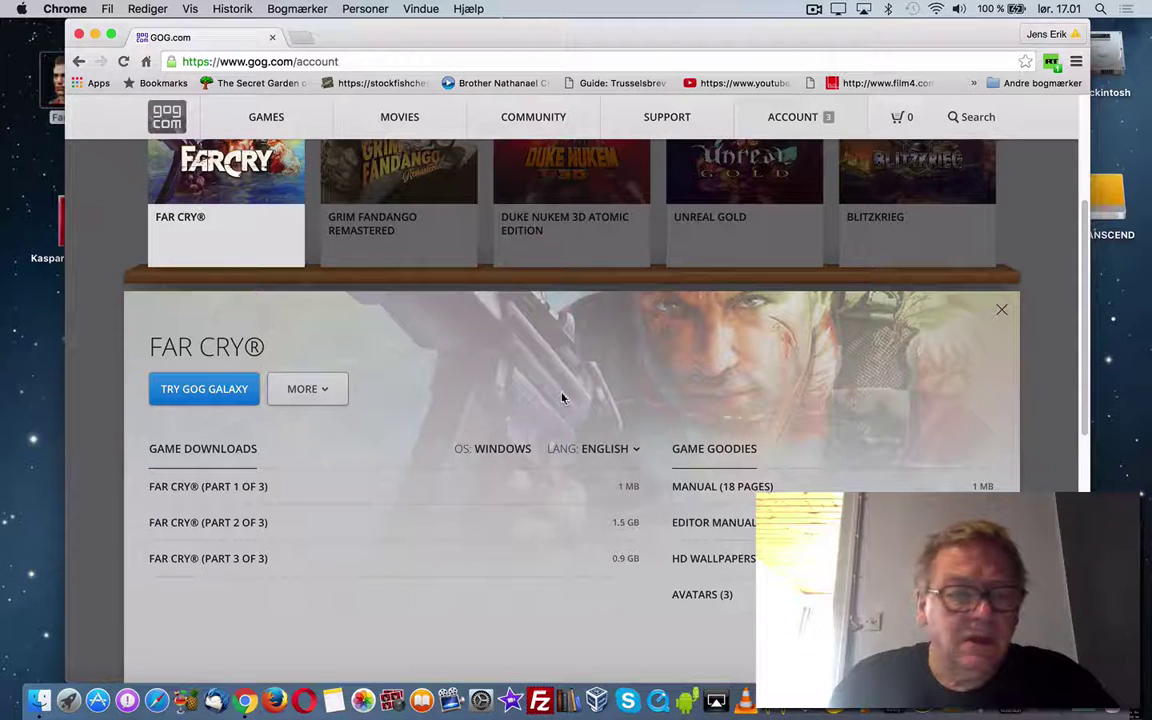
pyautogui.click(67, 12)
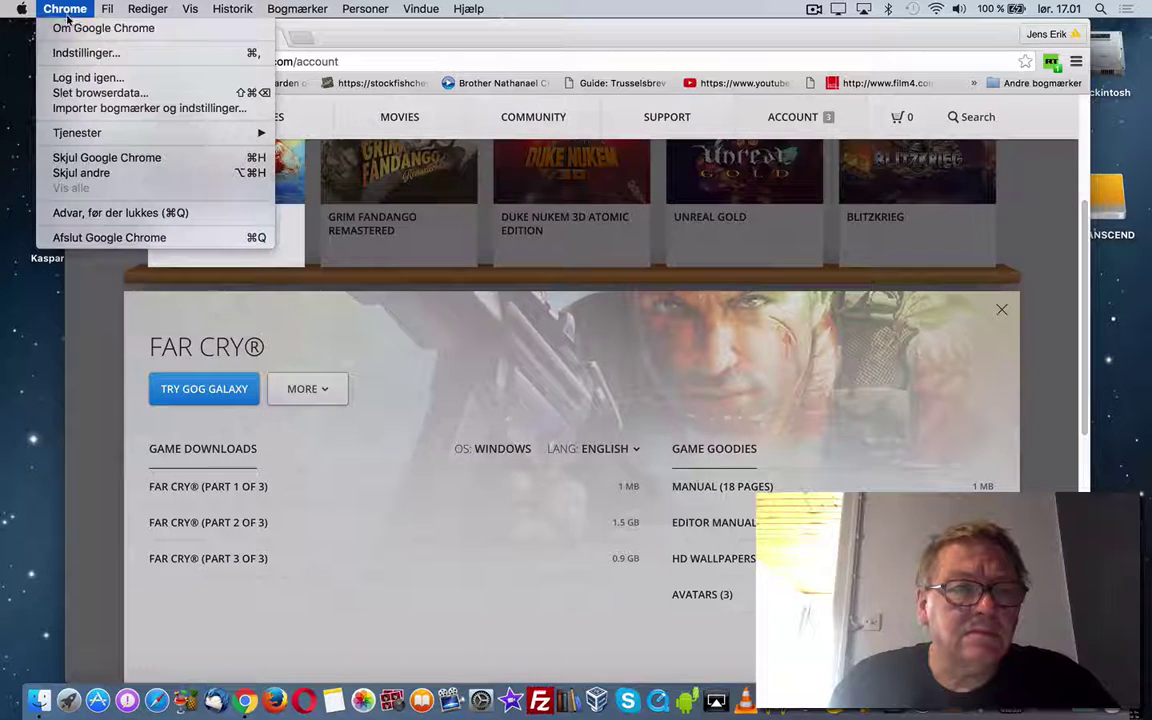
# - Quit Chrome, launch WineBottler with automatic update checks, and show its Advanced bundle settings
pyautogui.click(141, 238)
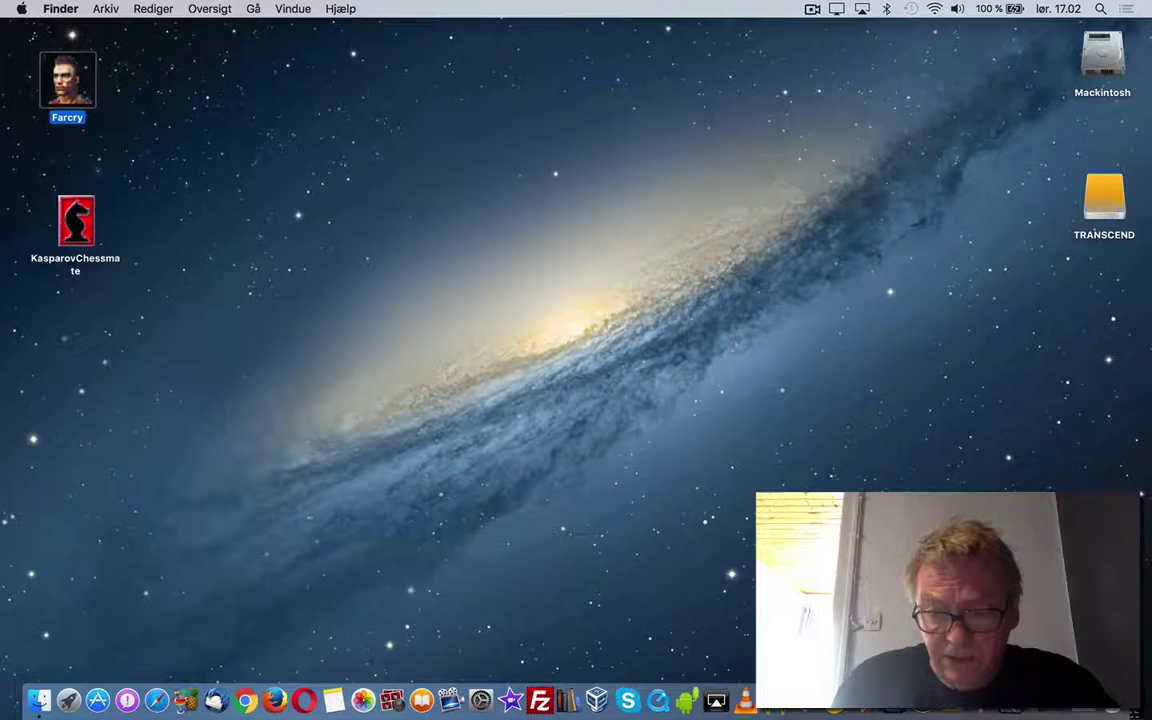
pyautogui.click(1037, 706)
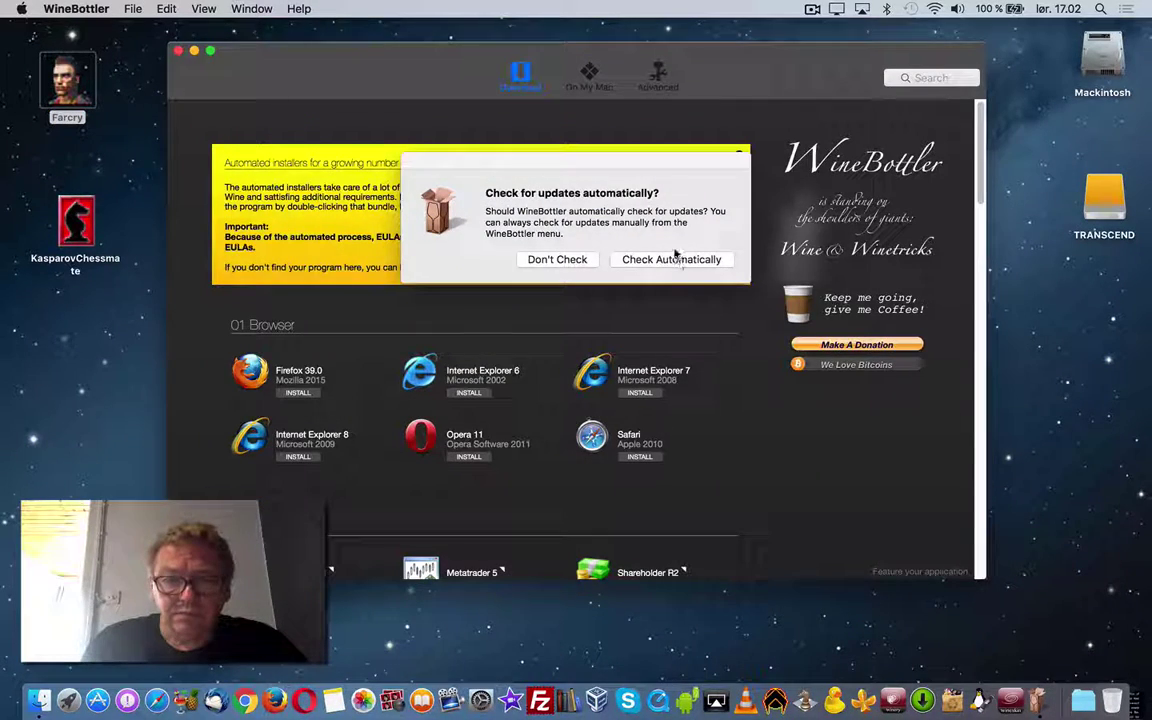
pyautogui.click(677, 258)
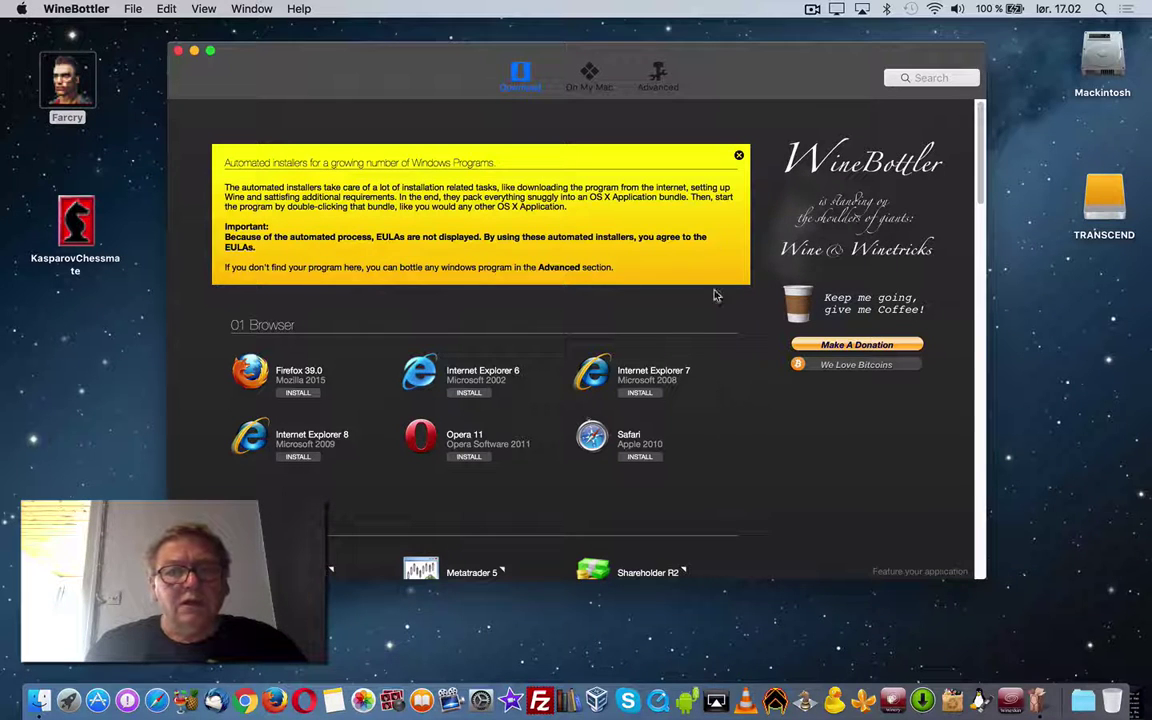
pyautogui.click(650, 78)
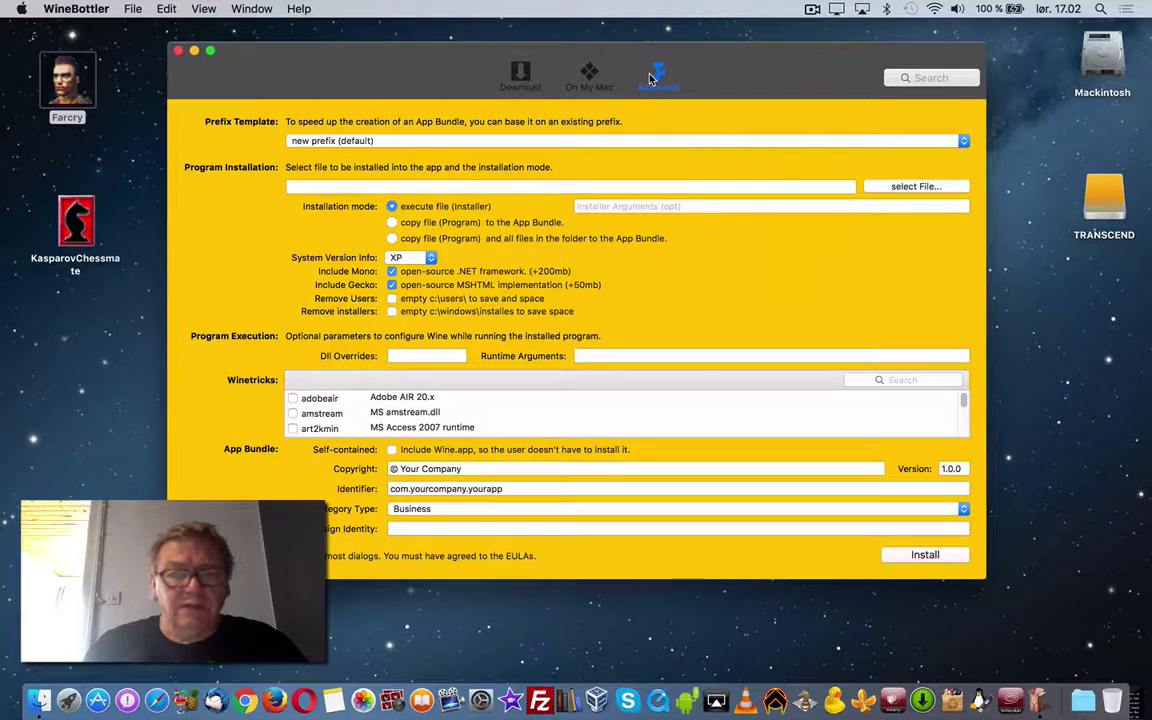
# - Choose setup_far_cry_2.0.0.9.exe from Downloads > farcry as the program to install
pyautogui.click(956, 187)
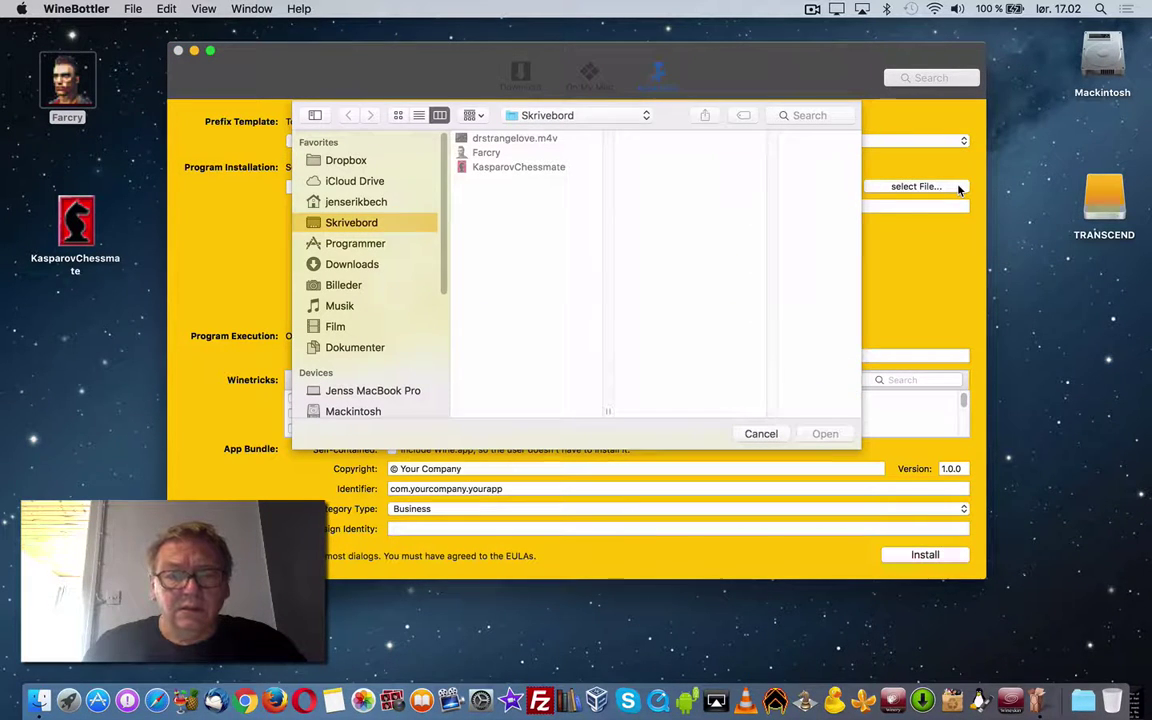
pyautogui.click(345, 264)
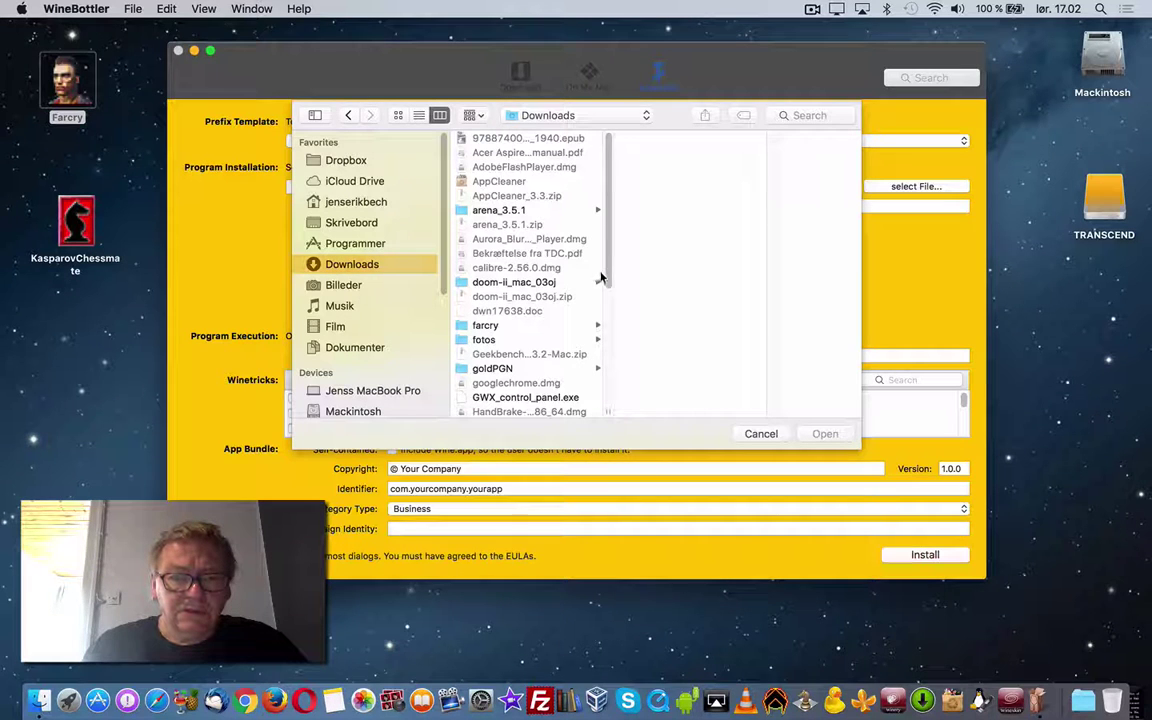
pyautogui.moveTo(607, 283); pyautogui.dragTo(648, 290)
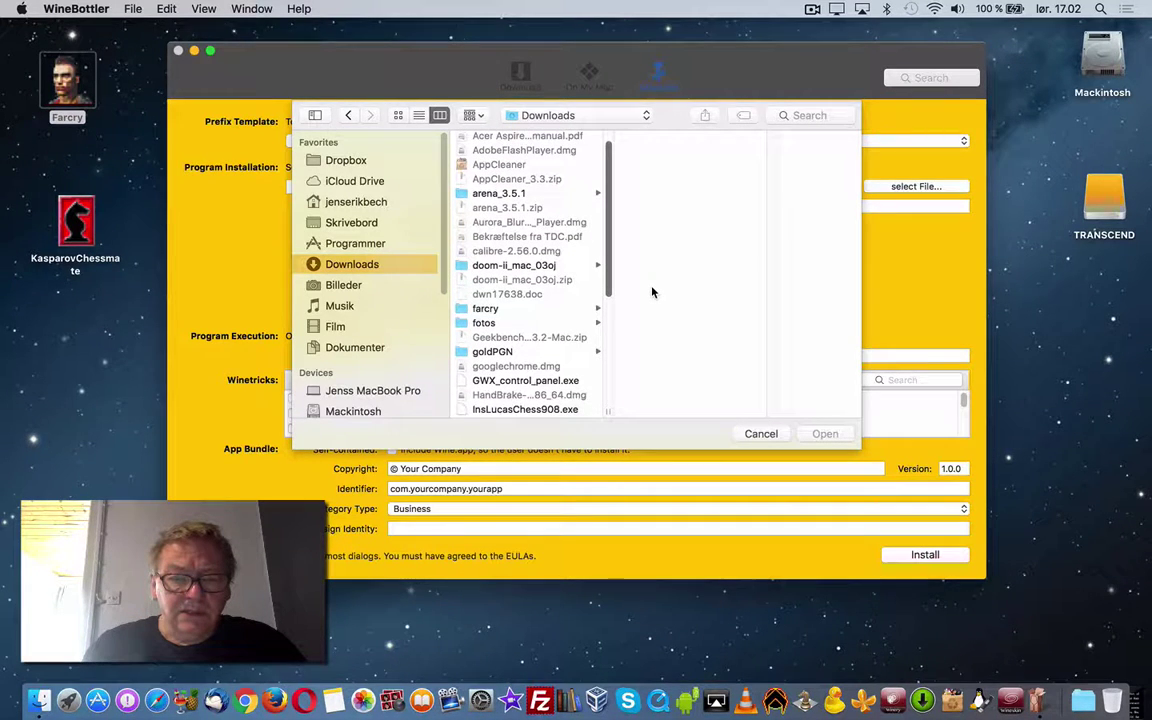
pyautogui.click(590, 309)
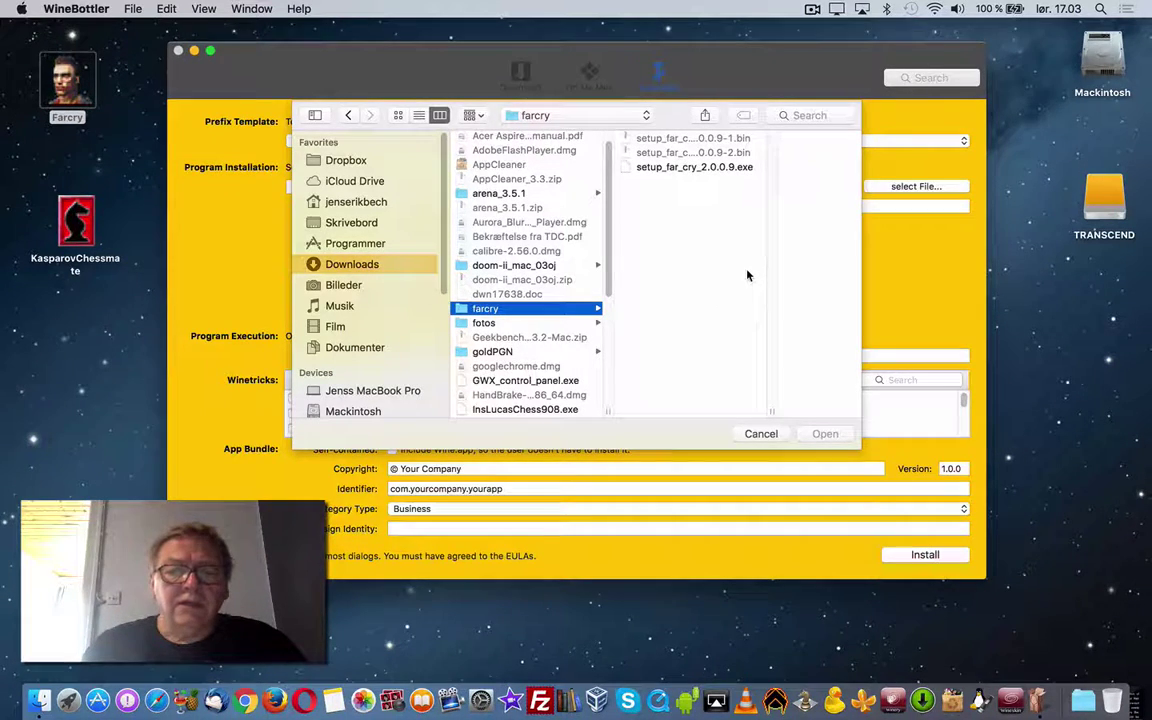
pyautogui.click(745, 168)
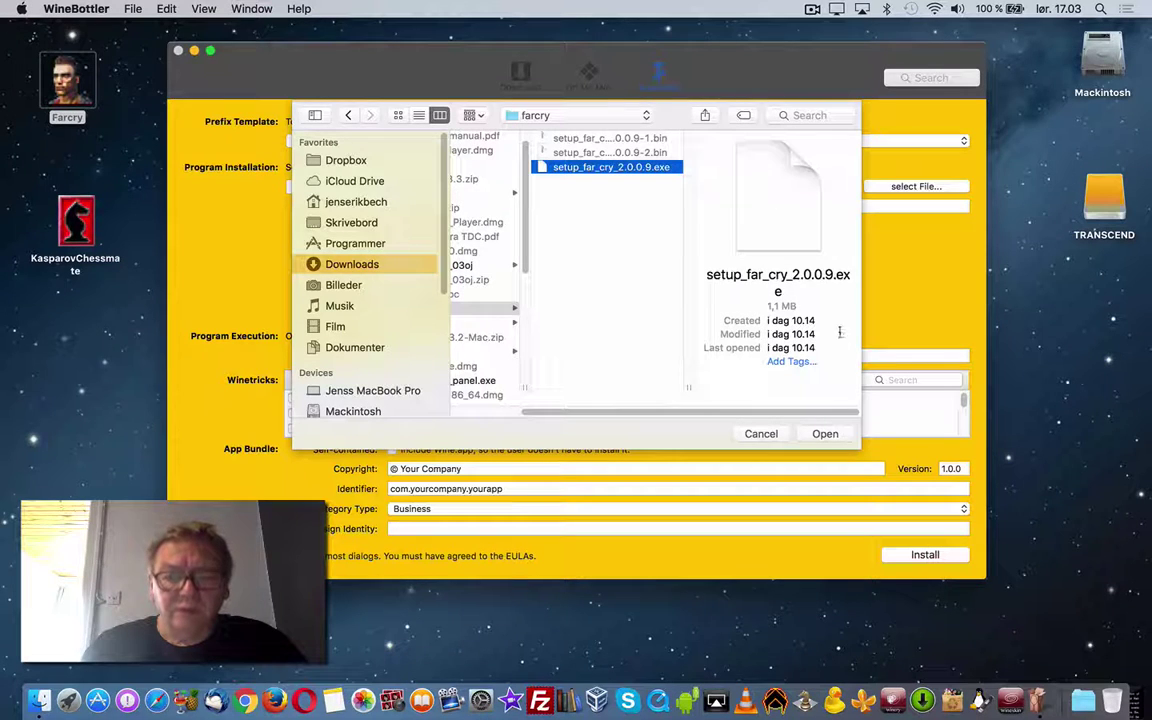
pyautogui.click(841, 433)
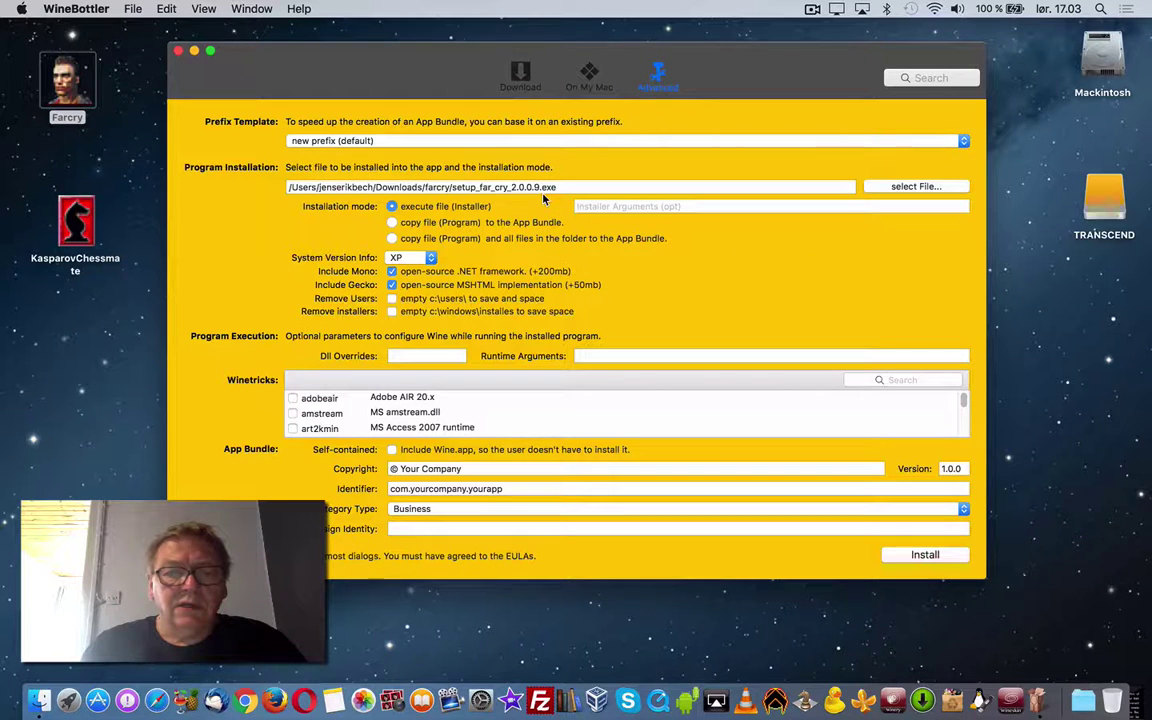
# - Reselect setup_far_cry_2.0.0.9.exe and make the bundle self-contained with Wine.app included
pyautogui.click(893, 187)
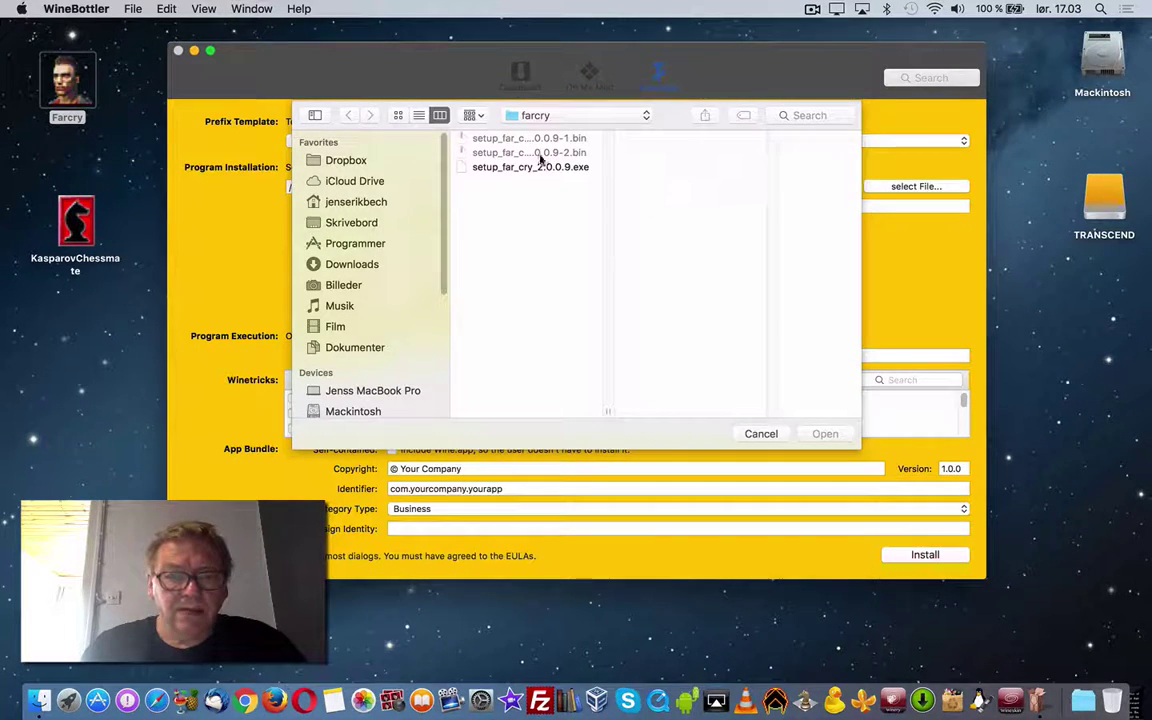
pyautogui.click(547, 167)
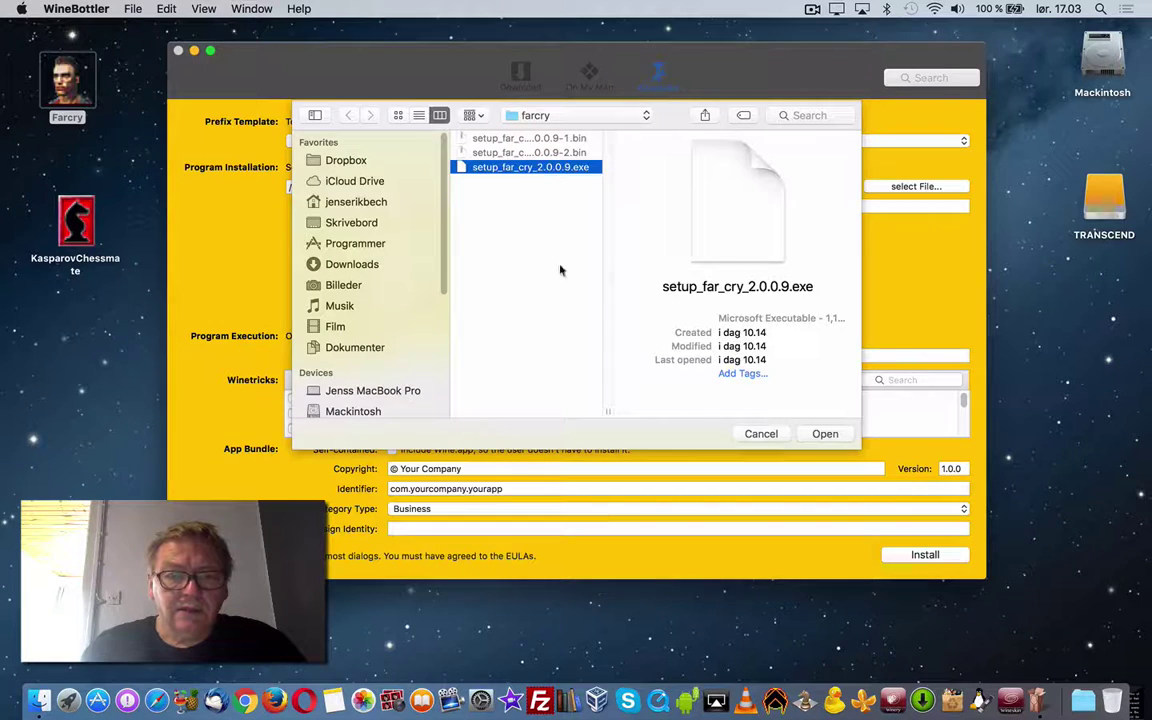
pyautogui.click(822, 434)
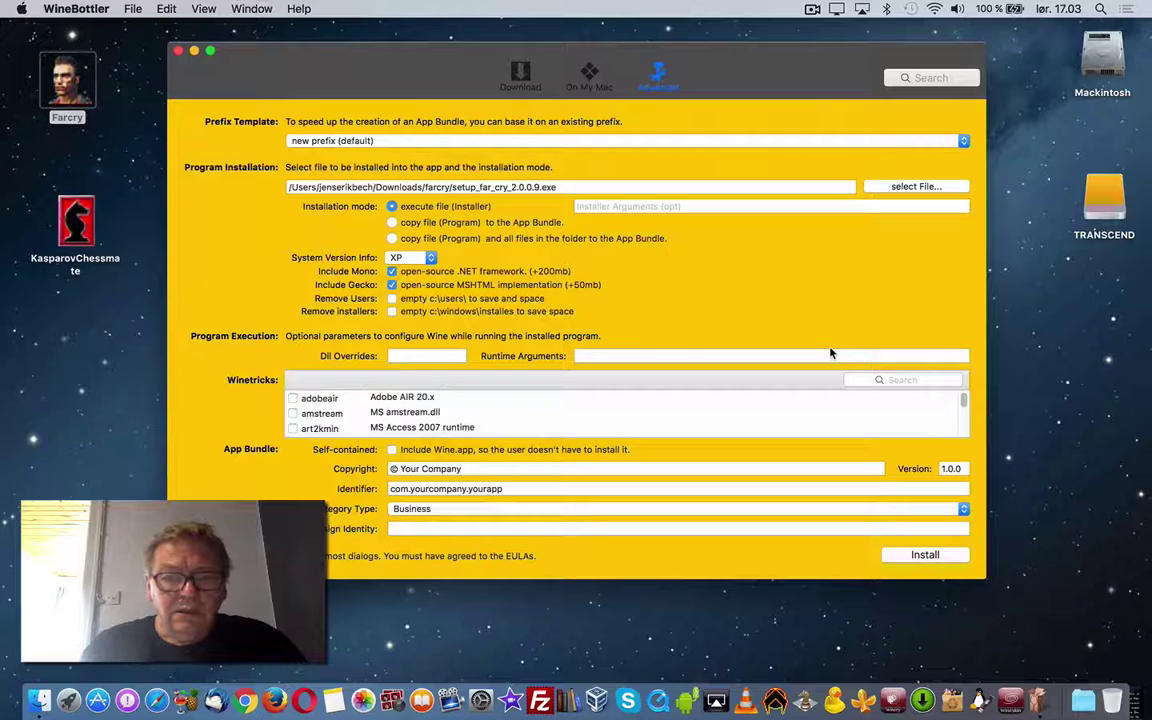
pyautogui.click(393, 451)
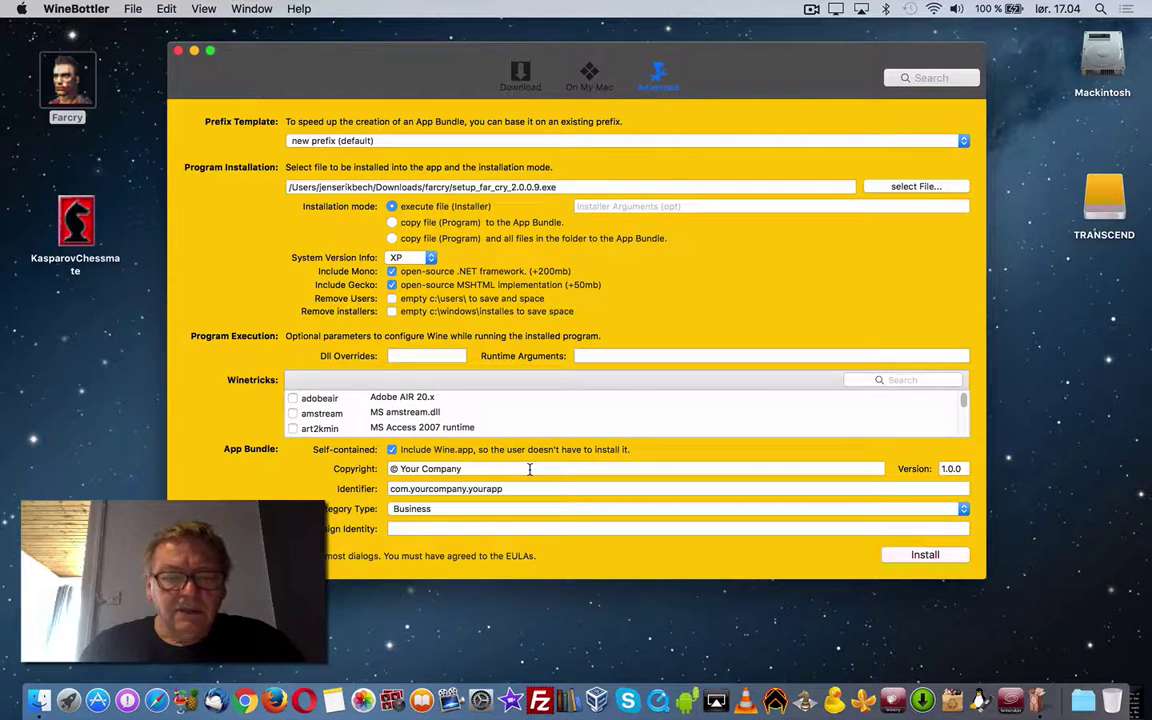
# - Save the bundle as farcry2 on the Desktop (Skrivebord) and start building it
pyautogui.click(922, 555)
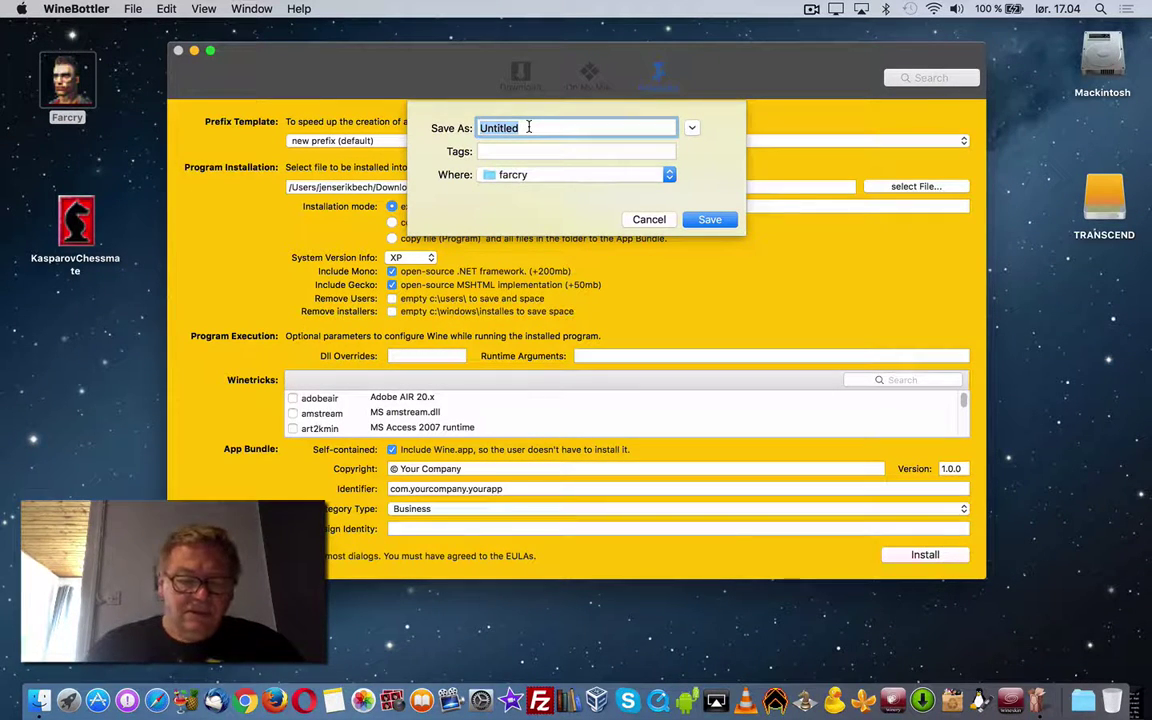
pyautogui.write('farc')
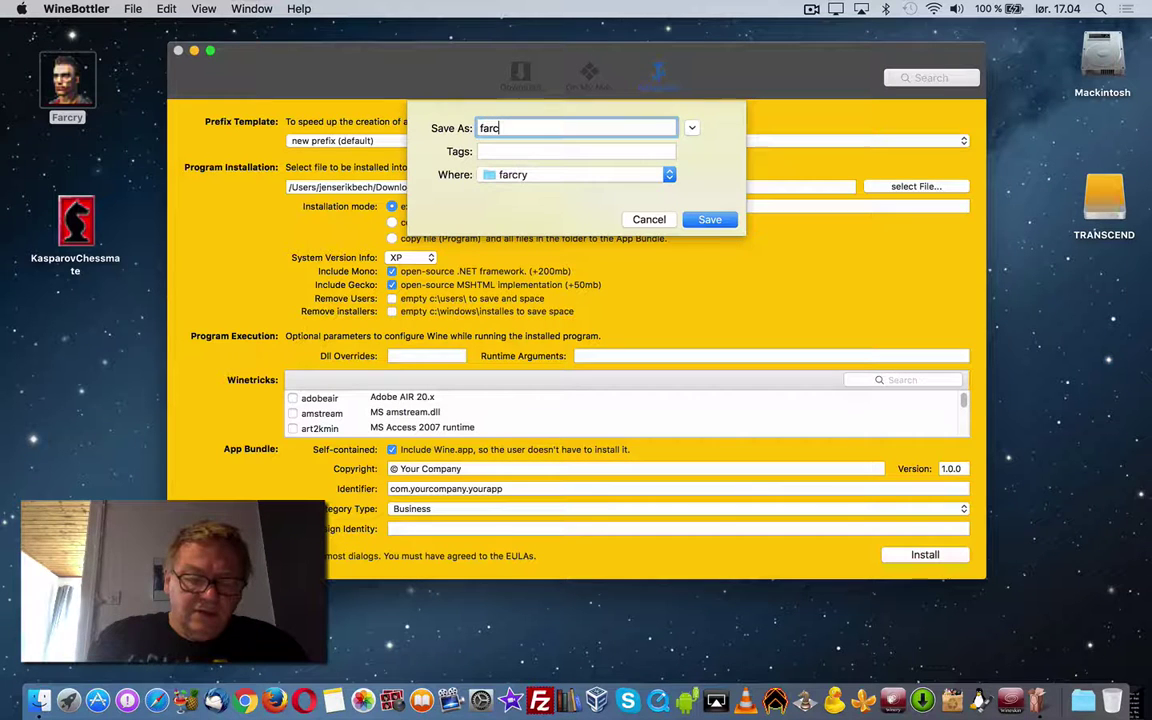
pyautogui.write('ry2')
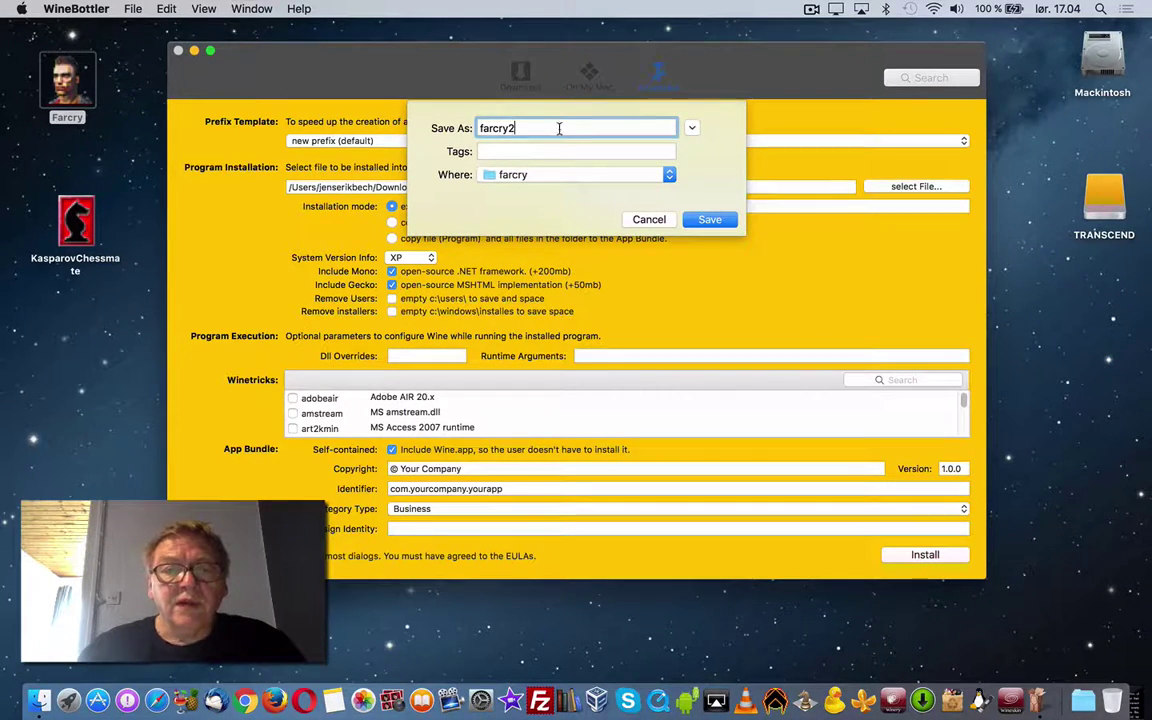
pyautogui.click(667, 175)
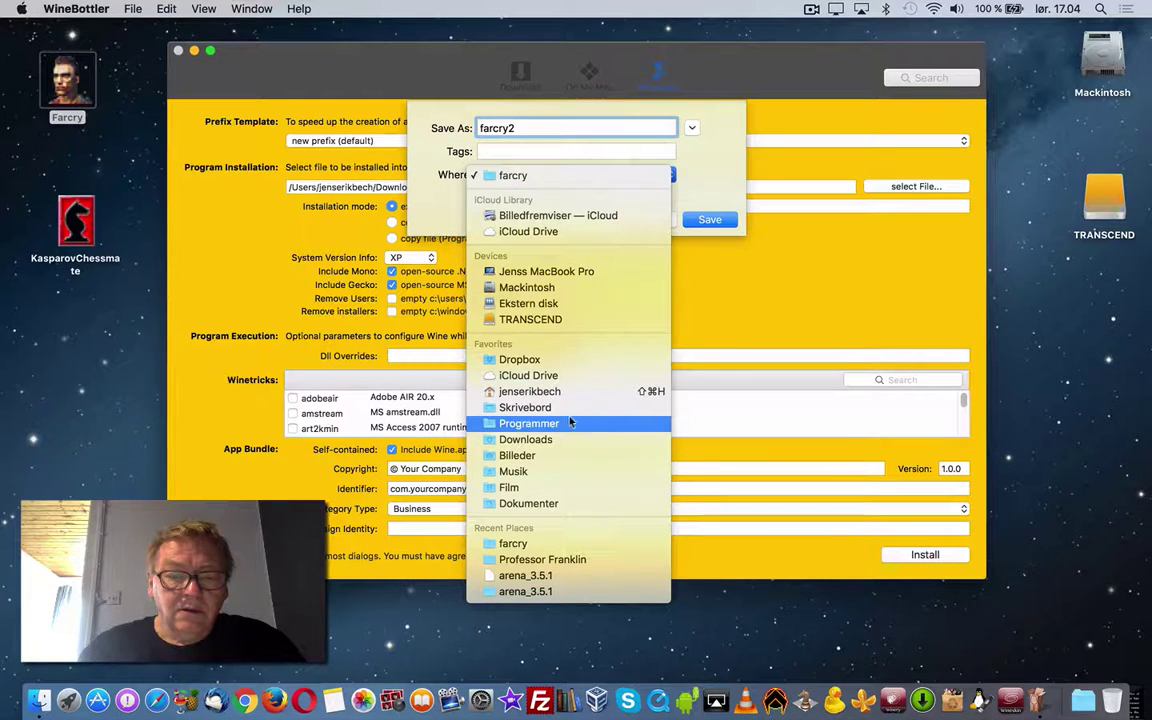
pyautogui.click(556, 410)
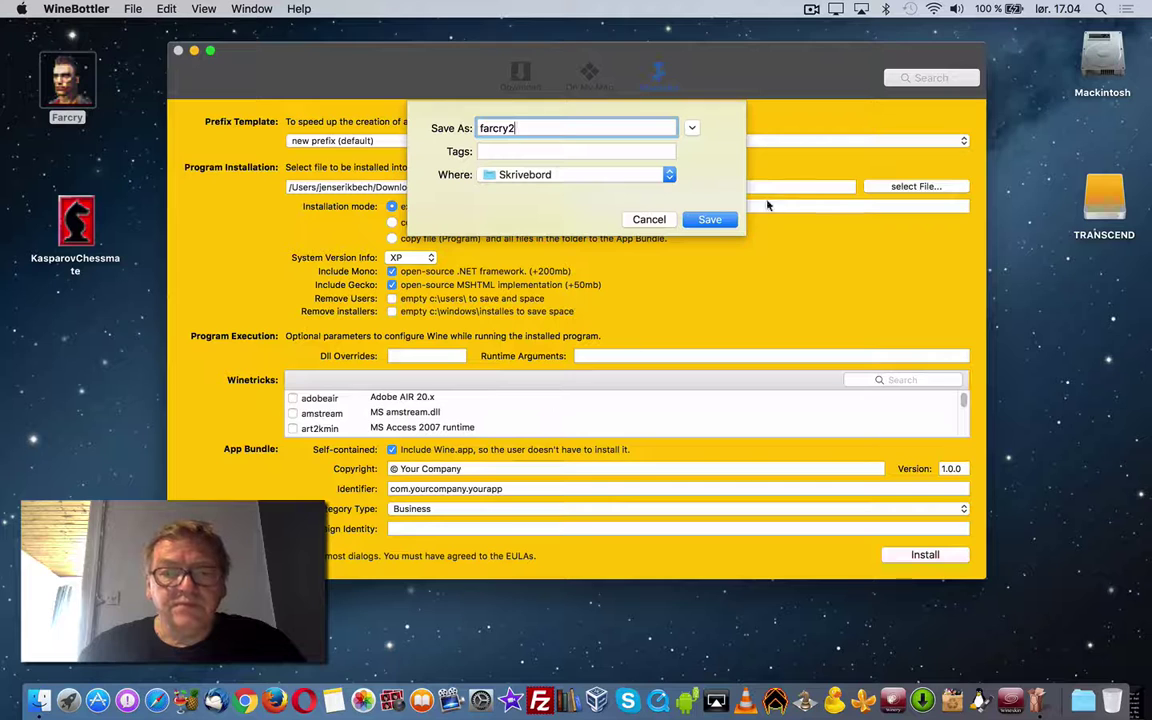
pyautogui.click(722, 221)
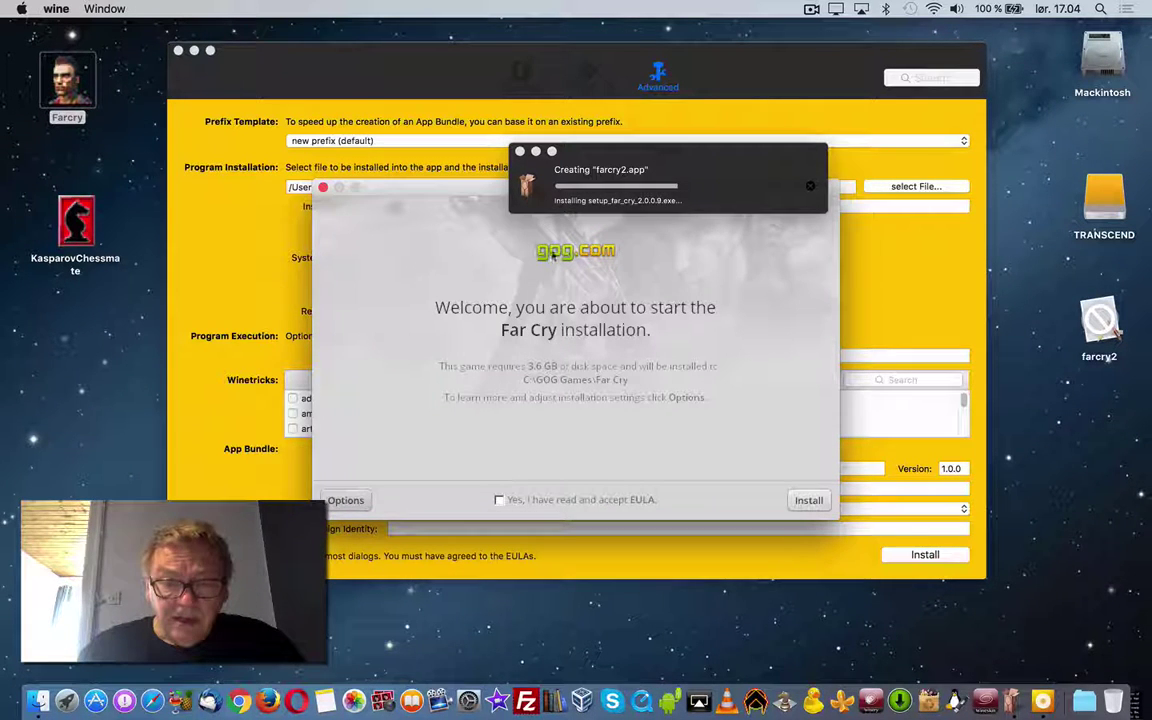
# - Accept the Far Cry EULA and begin installing Far Cry
pyautogui.click(500, 500)
pyautogui.click(809, 500)
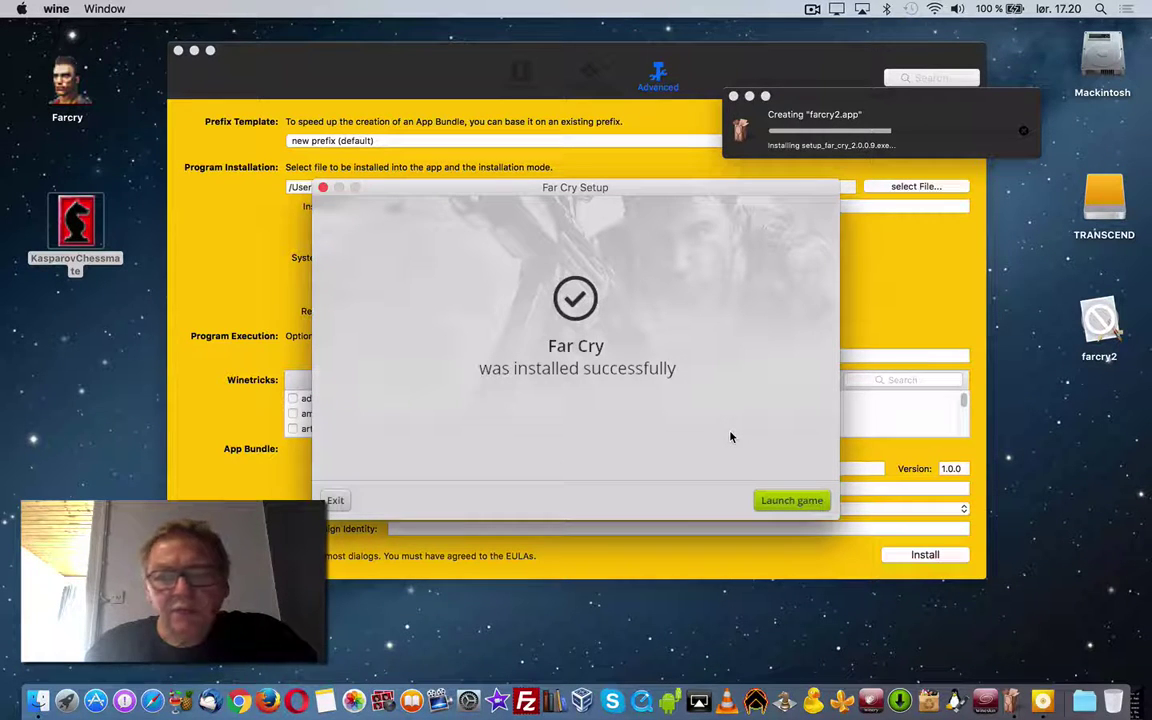
# - Close Far Cry Setup and set GOG Games/Far Cry/Bin32/FarCry.exe as the farcry2 startfile
pyautogui.click(334, 501)
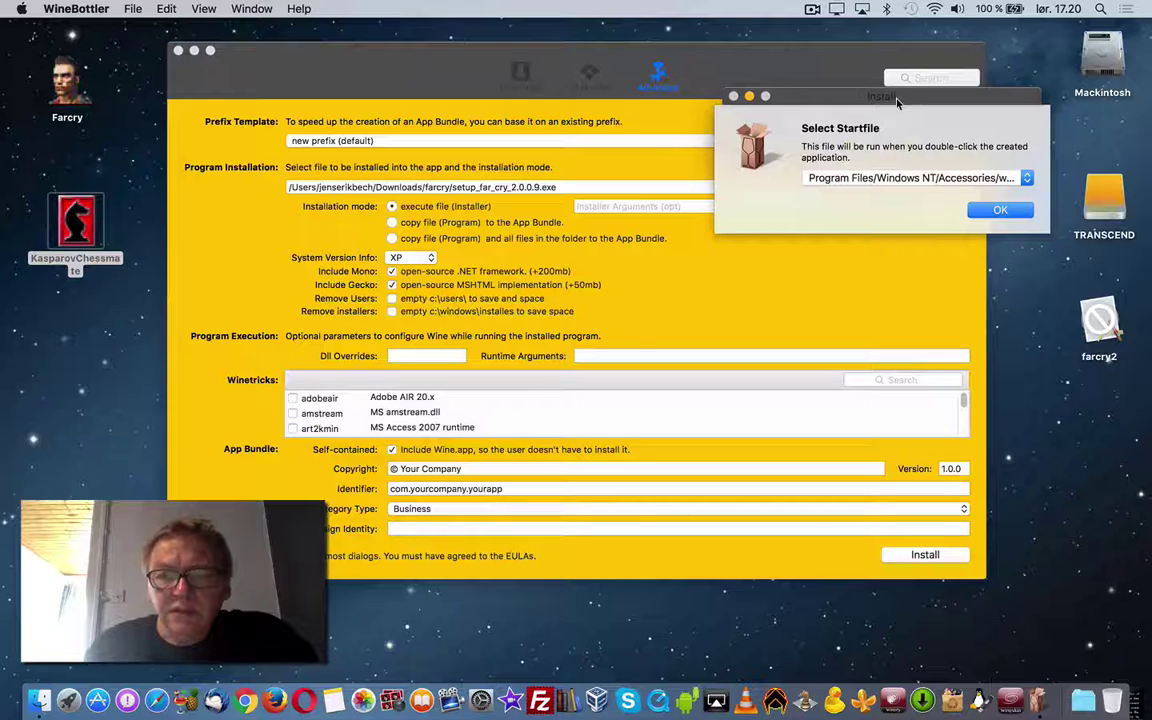
pyautogui.moveTo(897, 101); pyautogui.dragTo(606, 156)
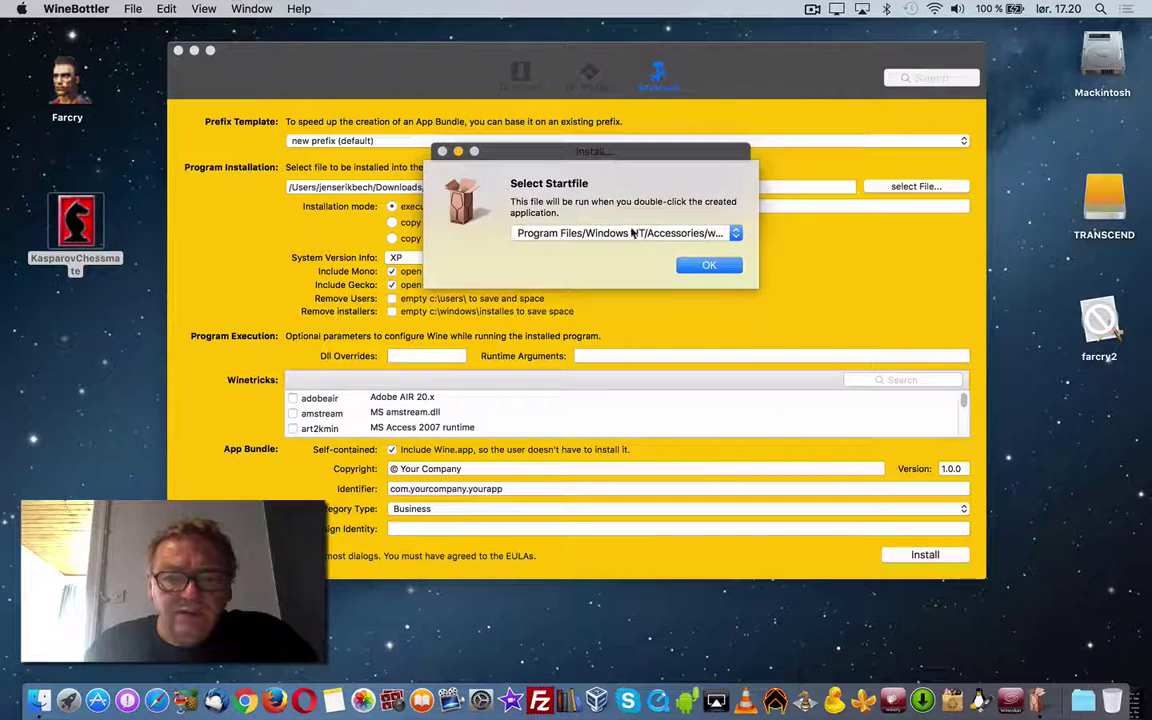
pyautogui.click(735, 233)
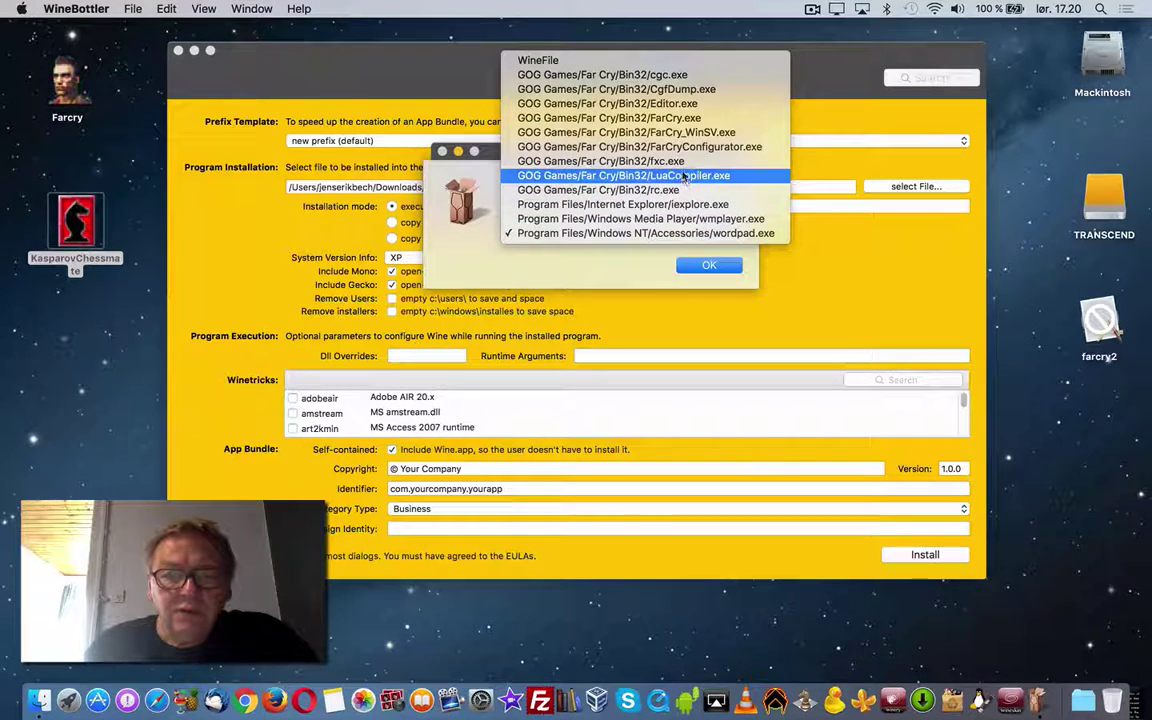
pyautogui.click(686, 119)
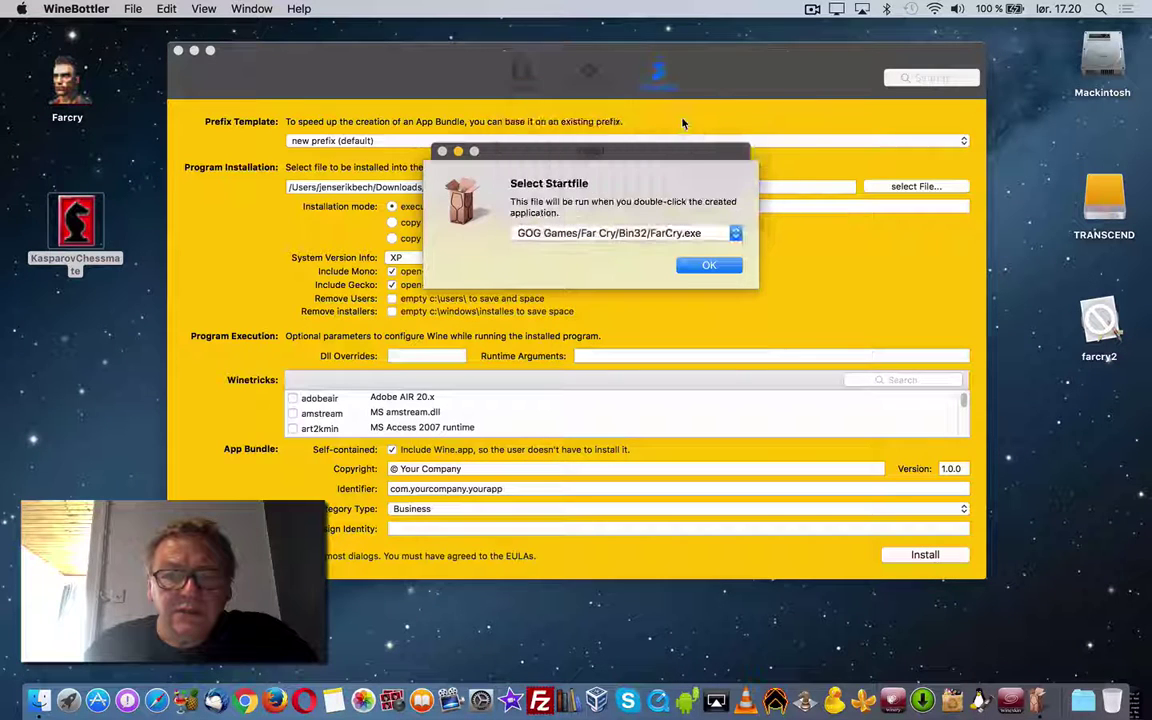
pyautogui.click(709, 264)
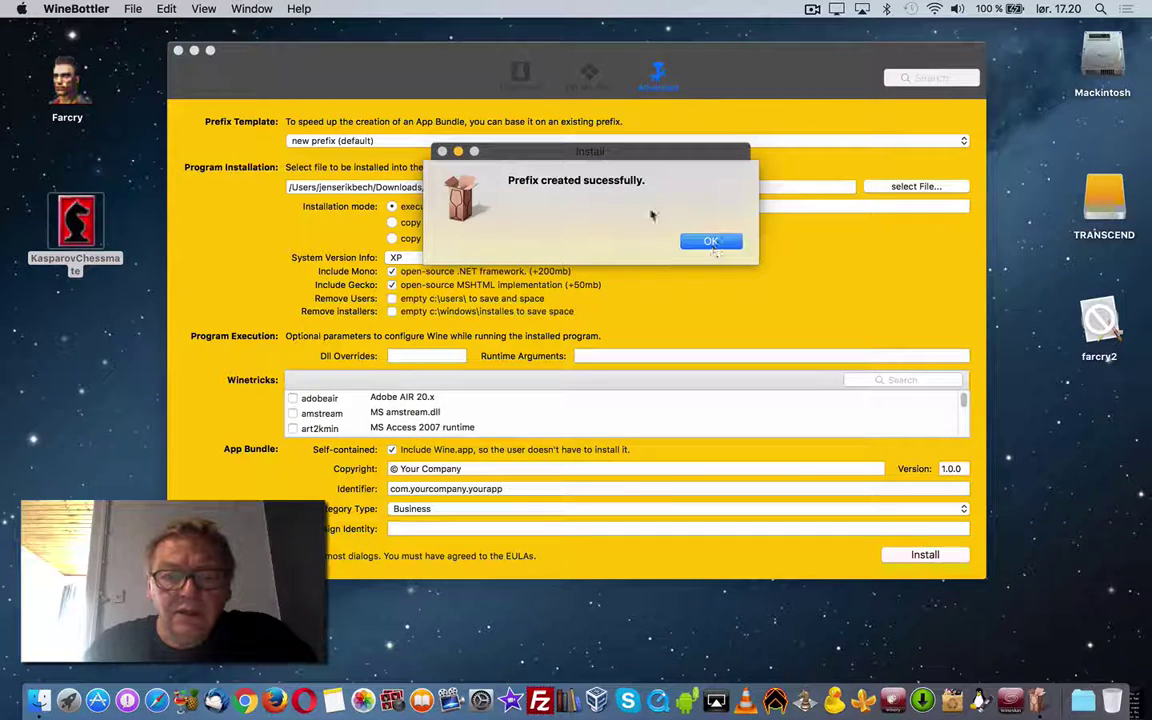
pyautogui.click(710, 241)
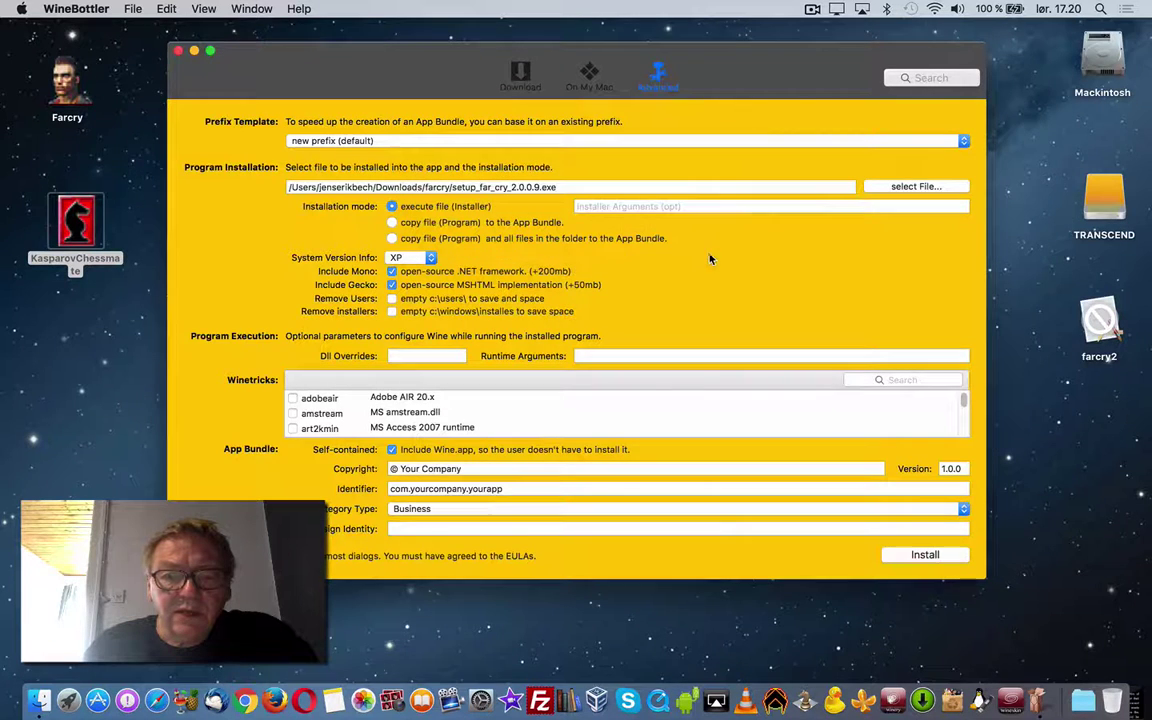
# - Quit WineBottler and move the farcry2 app to the top centre of the desktop
pyautogui.click(64, 12)
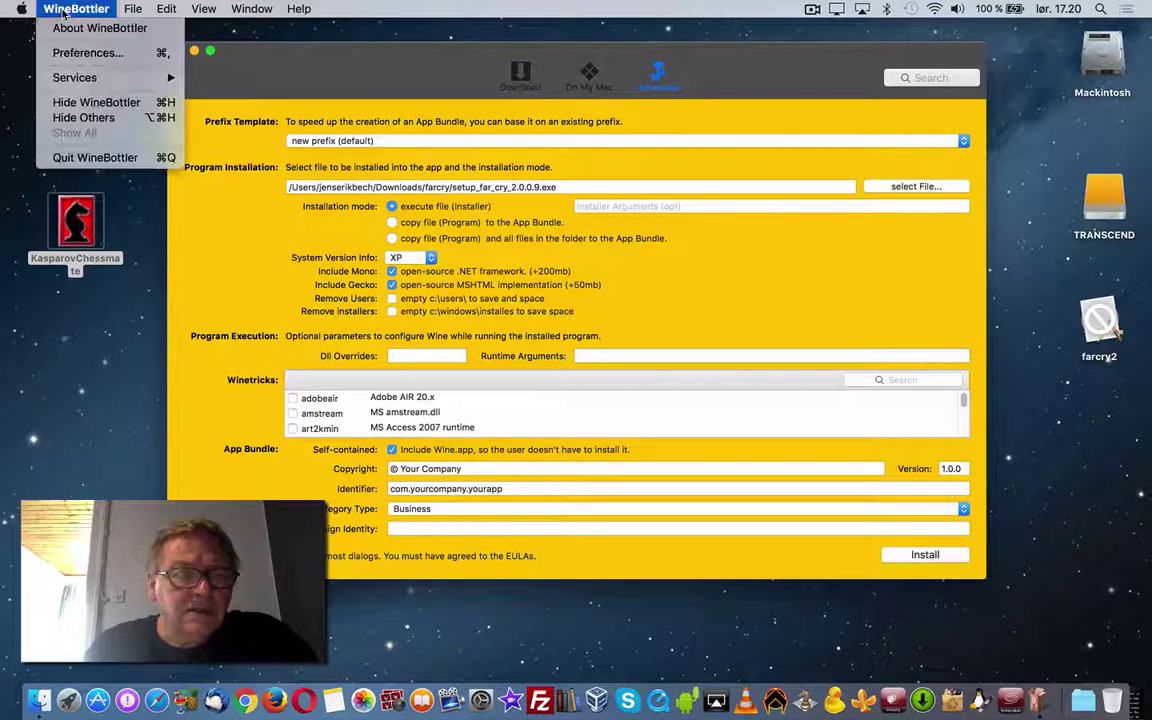
pyautogui.click(148, 157)
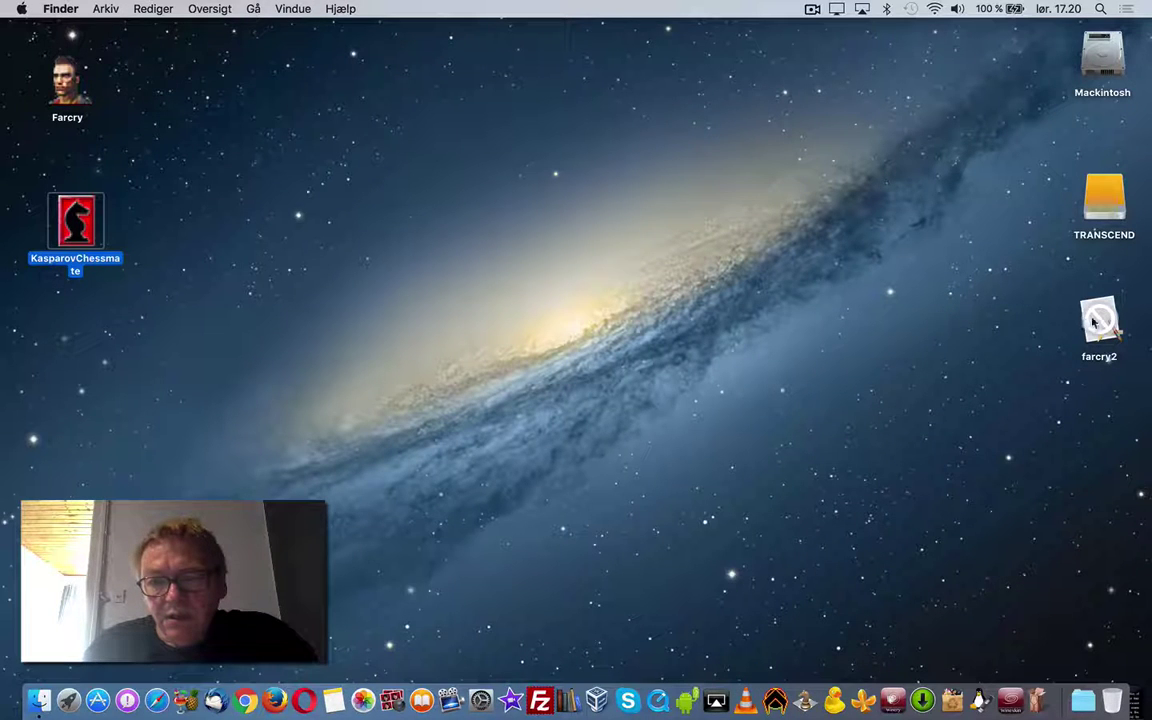
pyautogui.moveTo(1094, 322); pyautogui.dragTo(645, 182)
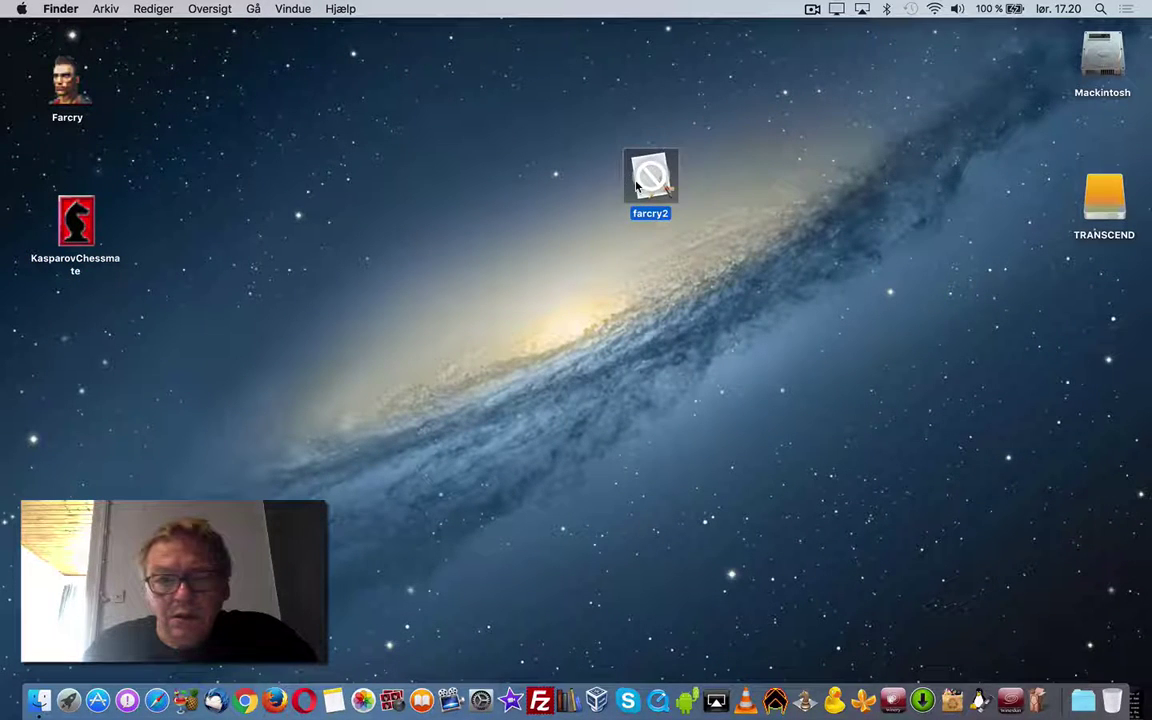
# - Set Far Cry's video screen resolution to 1680x1050x32 and save the configuration
pyautogui.click(733, 168)
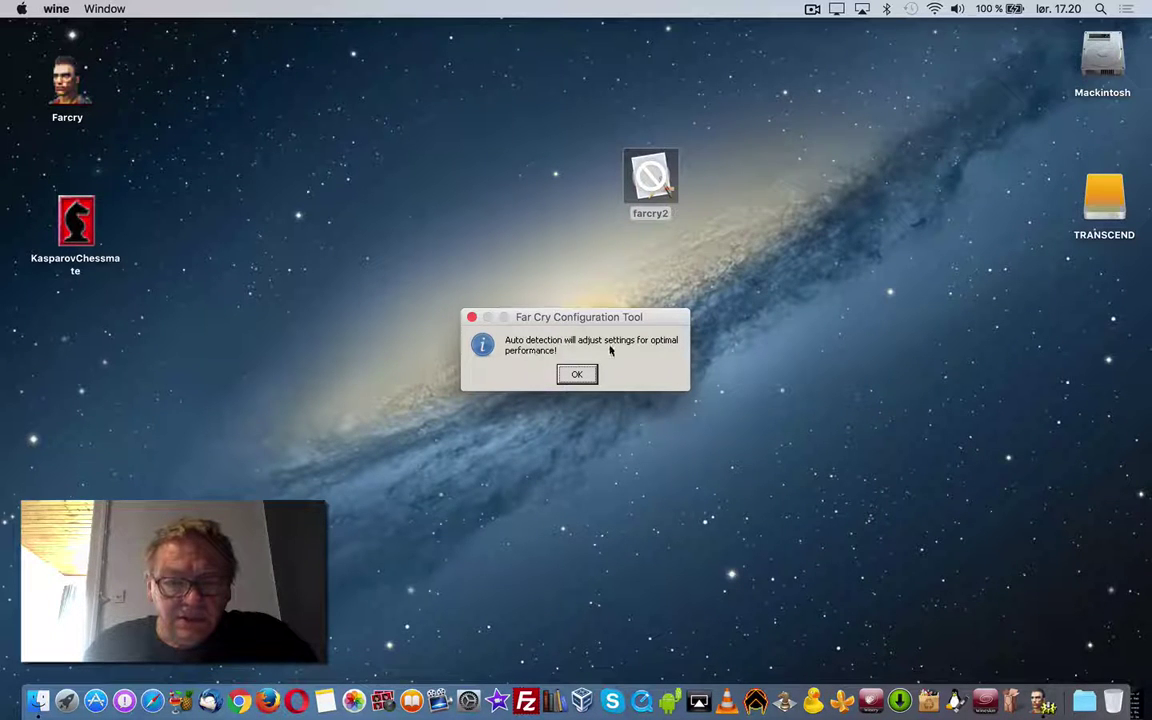
pyautogui.click(580, 375)
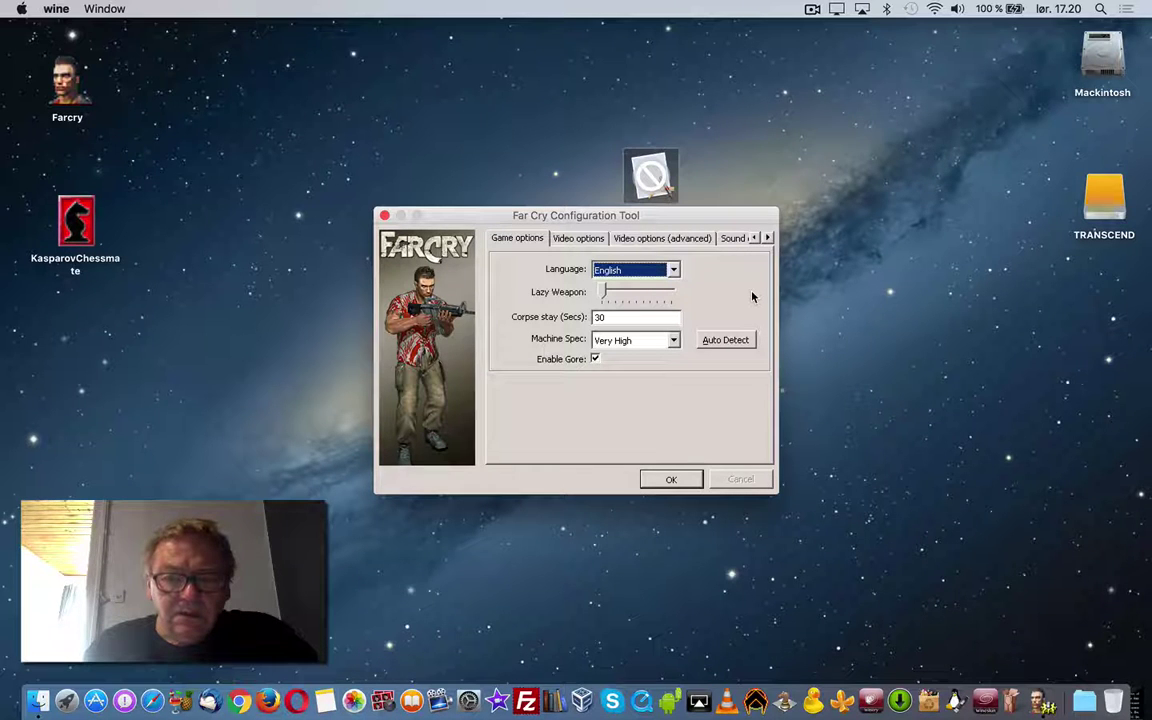
pyautogui.click(598, 239)
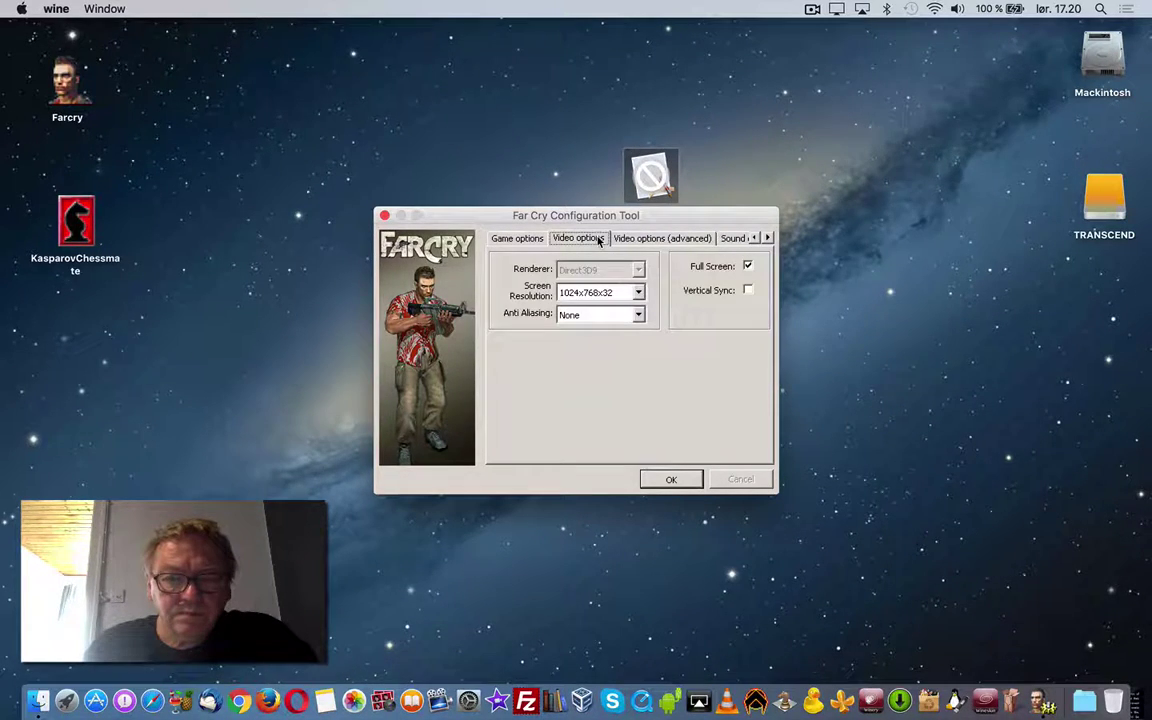
pyautogui.click(638, 293)
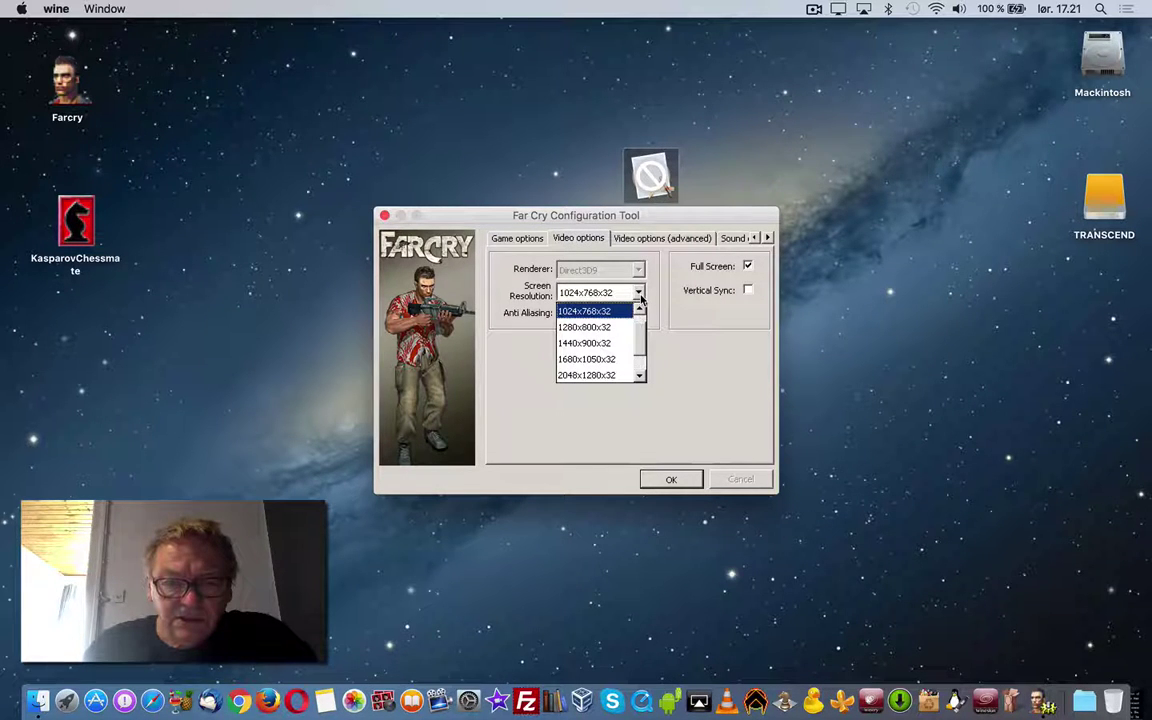
pyautogui.click(596, 366)
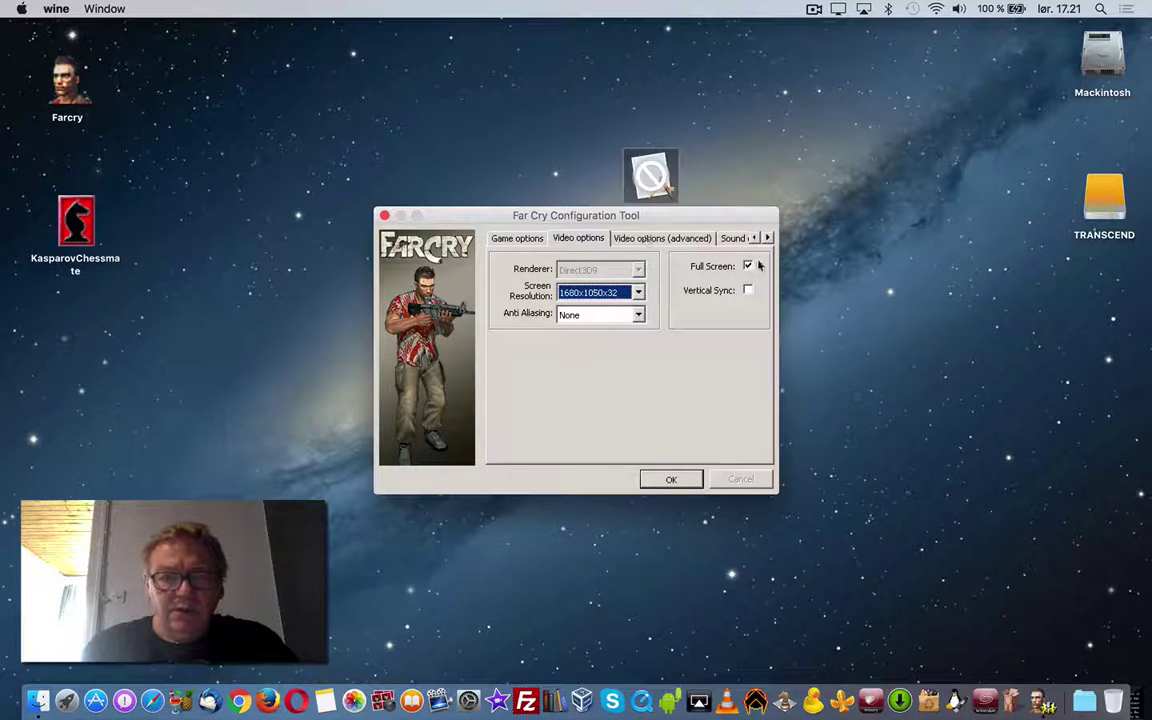
pyautogui.click(689, 479)
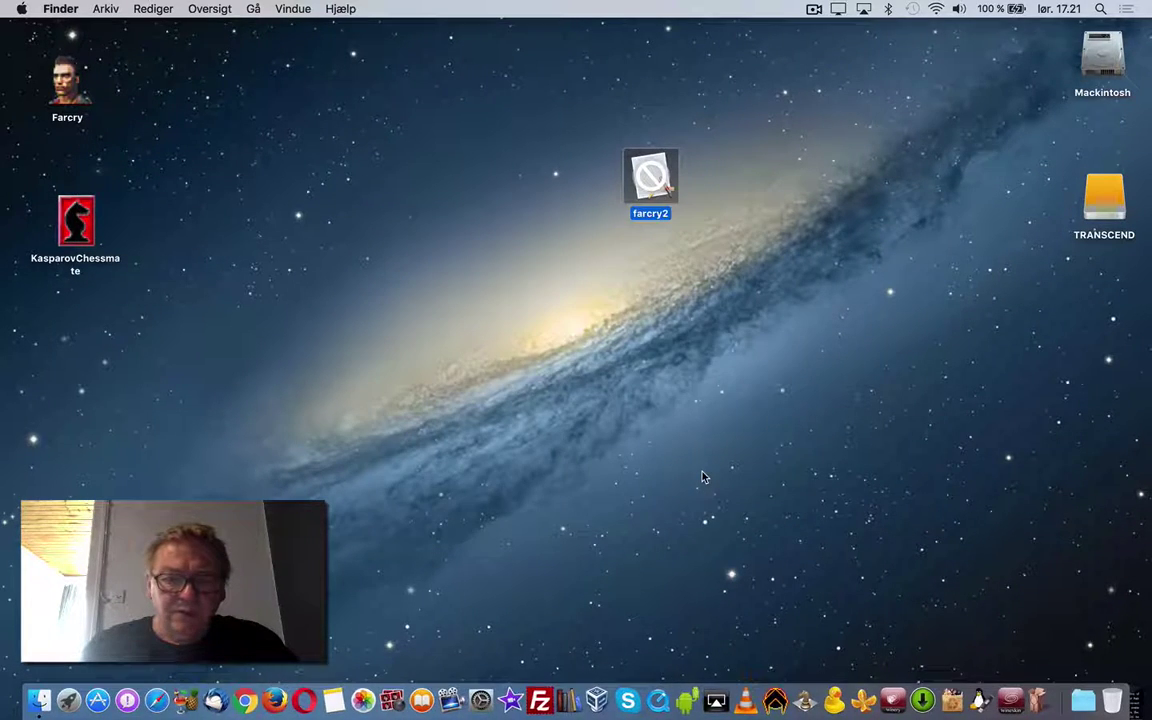